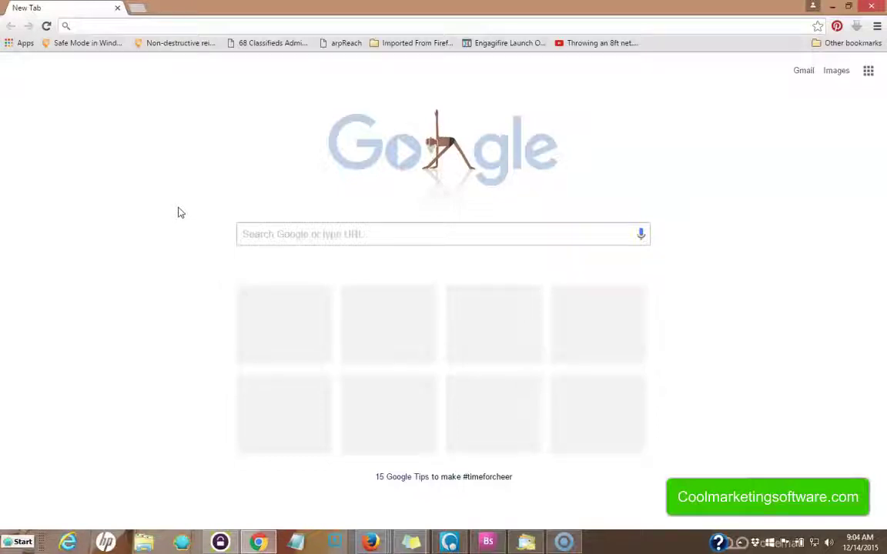
- Switch from Chrome's blank tab to the Firefox window showing Google results for 'articlevideorobot'
{"action": "left_click", "coordinate": [179, 214]}
{"action": "left_click", "coordinate": [373, 543]}
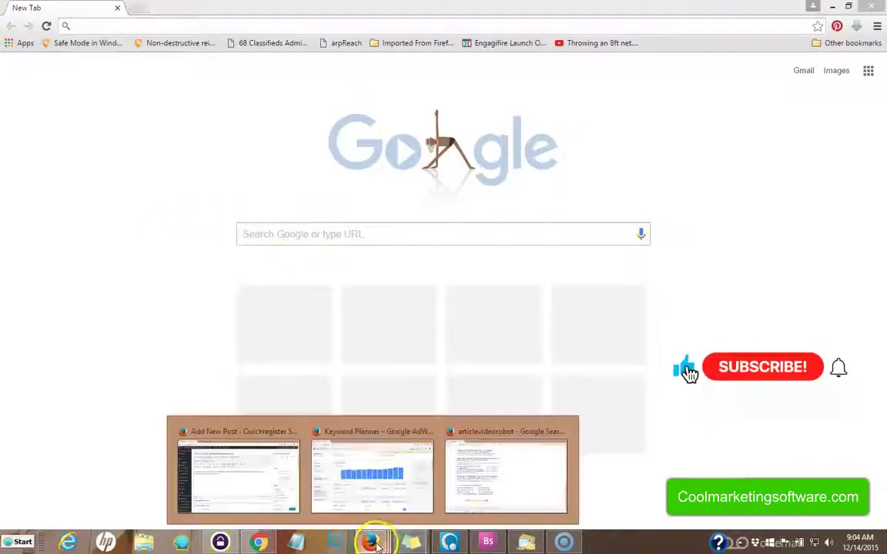
{"action": "left_click", "coordinate": [486, 493]}
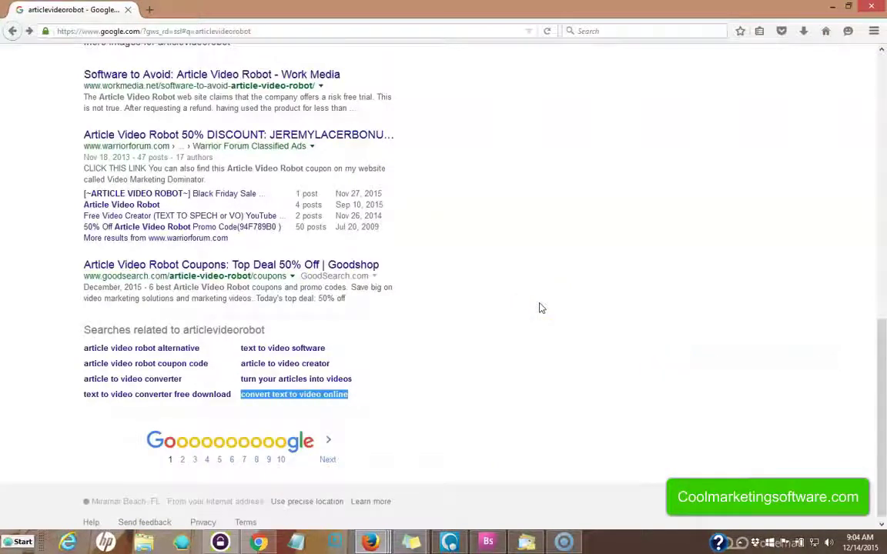
{"action": "left_click", "coordinate": [828, 342]}
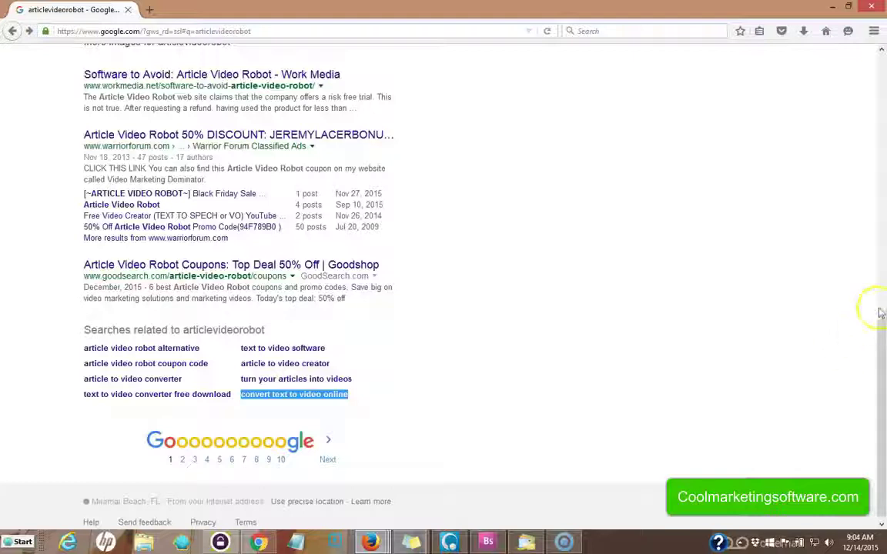
{"action": "left_click_drag", "start_coordinate": [881, 340], "coordinate": [883, 47]}
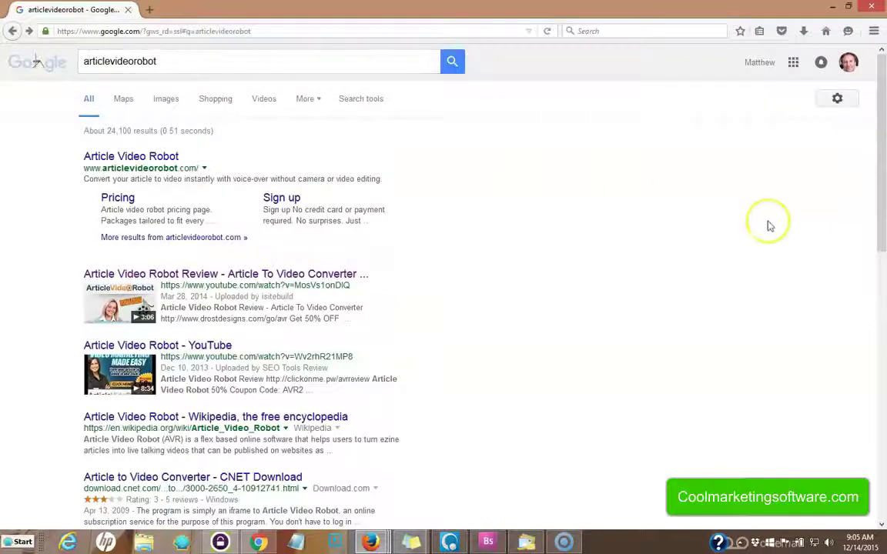
{"action": "left_click_drag", "start_coordinate": [882, 192], "coordinate": [866, 131]}
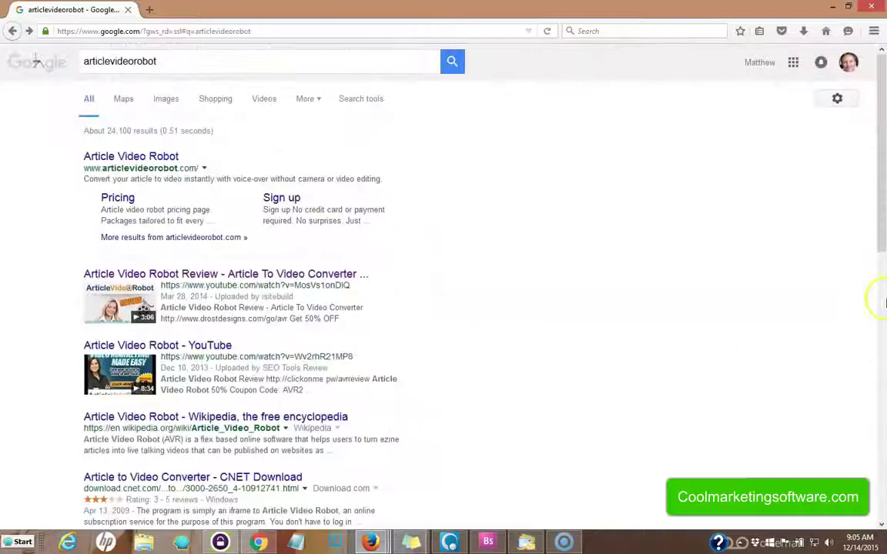
{"action": "left_click_drag", "start_coordinate": [883, 215], "coordinate": [883, 500]}
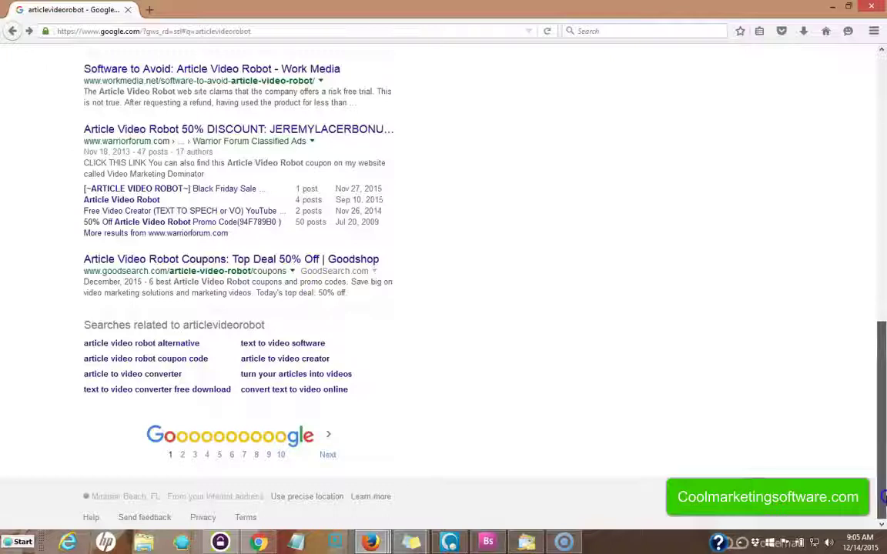
{"action": "left_click_drag", "start_coordinate": [883, 496], "coordinate": [875, 176]}
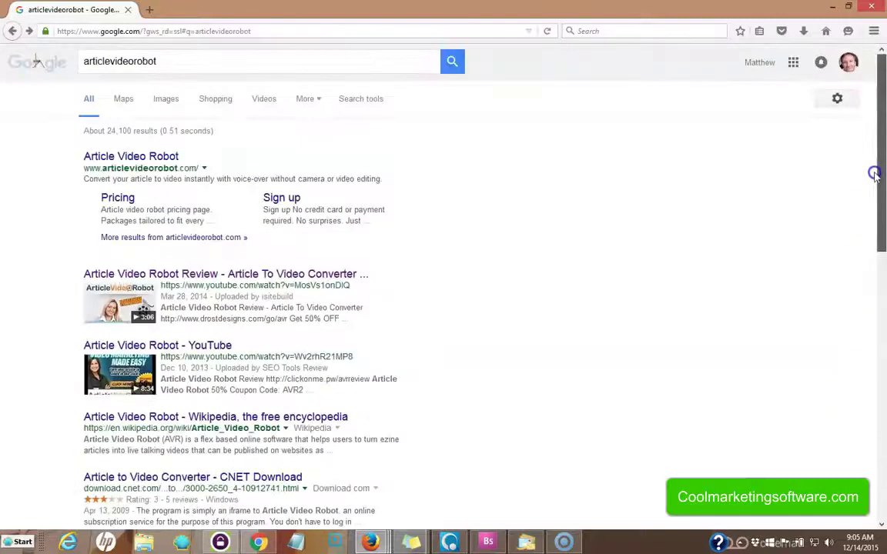
{"action": "left_click", "coordinate": [178, 65]}
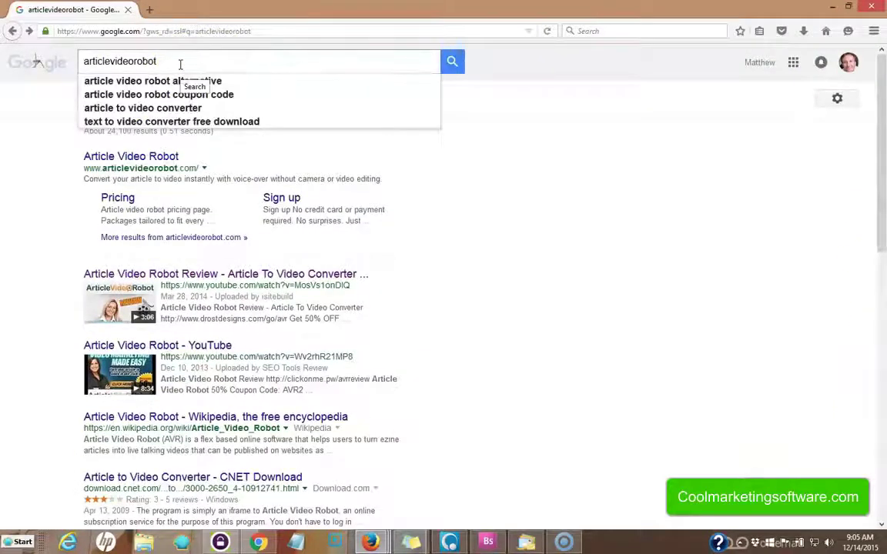
{"action": "left_click", "coordinate": [87, 65]}
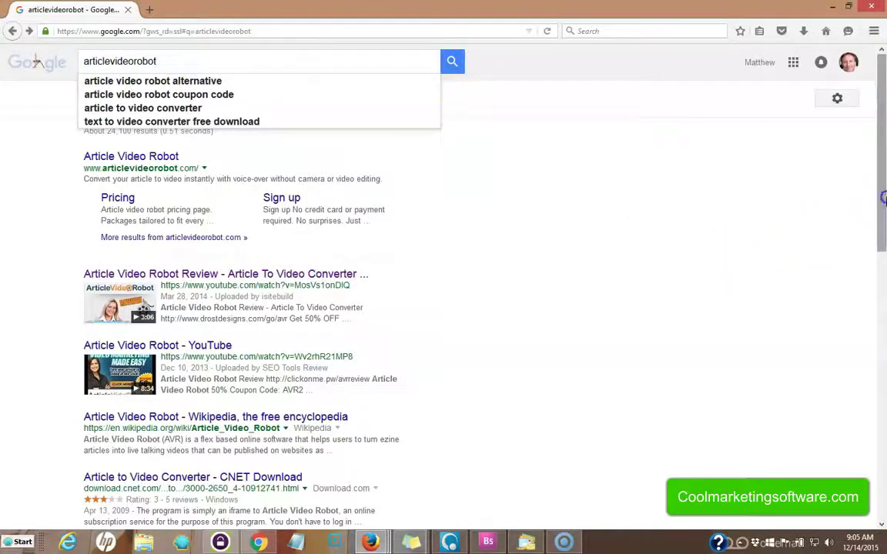
{"action": "left_click_drag", "start_coordinate": [882, 216], "coordinate": [883, 464]}
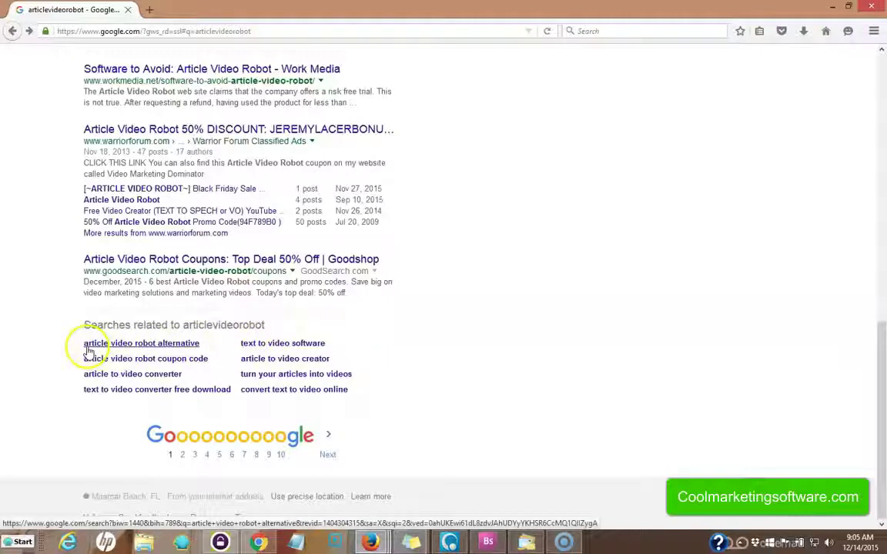
{"action": "mouse_move", "coordinate": [370, 542]}
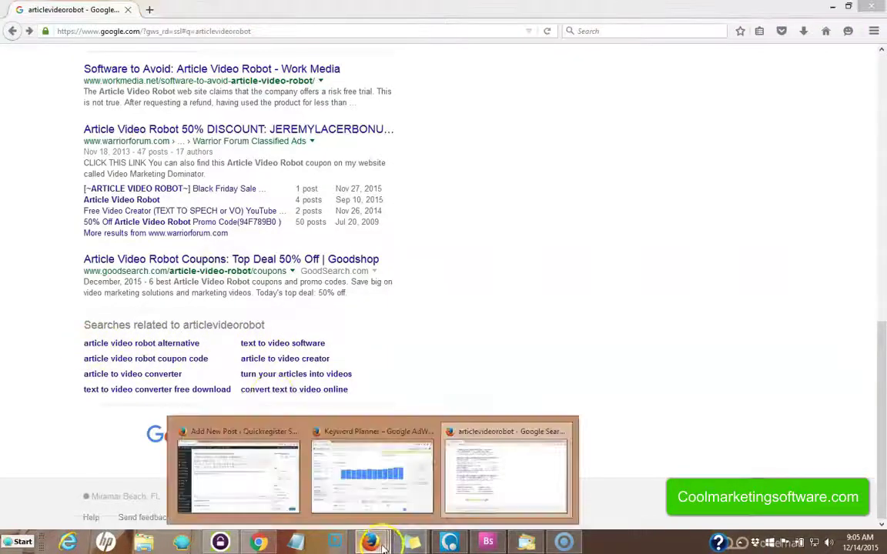
- Review Keyword Planner ideas for 'convert text to video online', scrolling their monthly searches and competition
{"action": "left_click", "coordinate": [372, 473]}
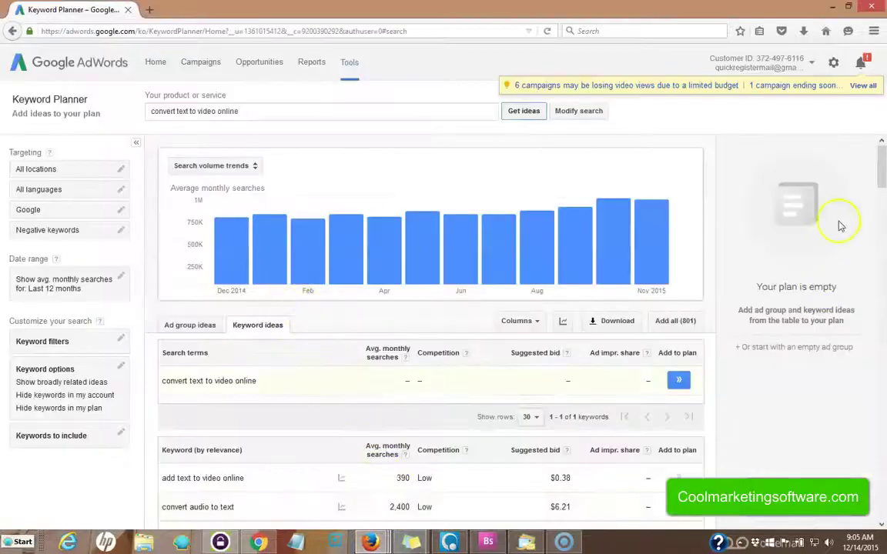
{"action": "left_click_drag", "start_coordinate": [883, 161], "coordinate": [238, 50]}
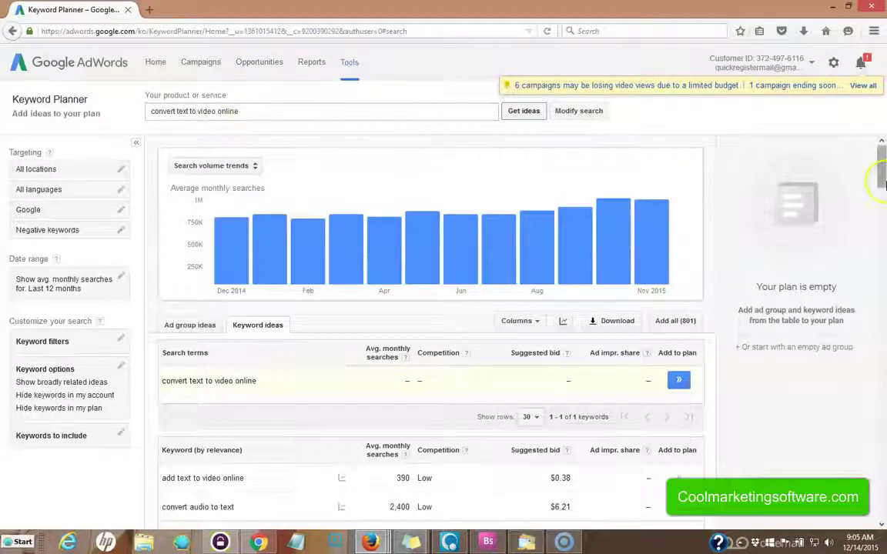
{"action": "left_click_drag", "start_coordinate": [883, 165], "coordinate": [883, 284]}
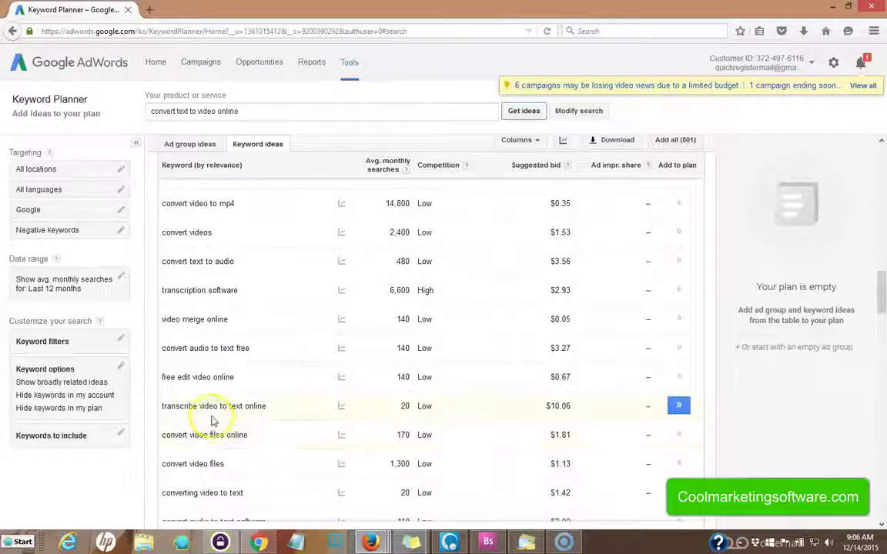
{"action": "mouse_move", "coordinate": [214, 411]}
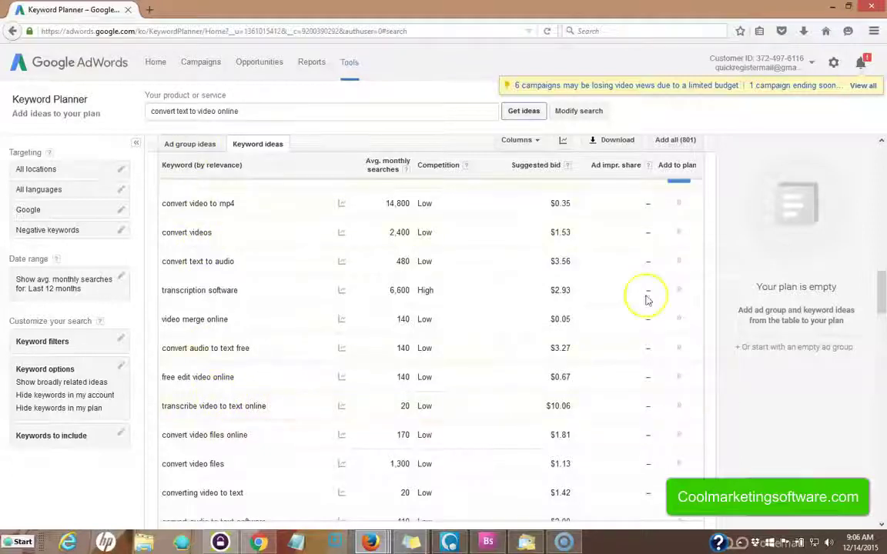
{"action": "mouse_move", "coordinate": [375, 544]}
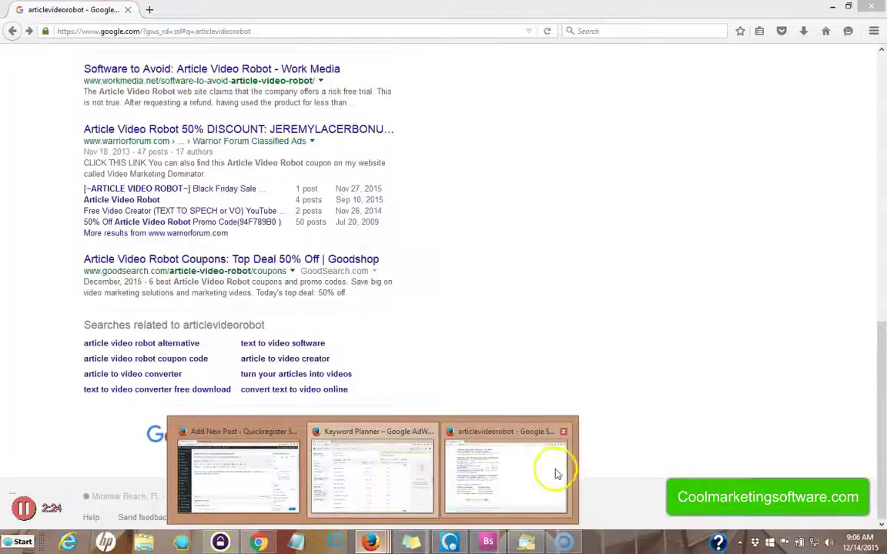
- Copy the related search 'article video robot alternative' from the Google results page
{"action": "left_click", "coordinate": [555, 473]}
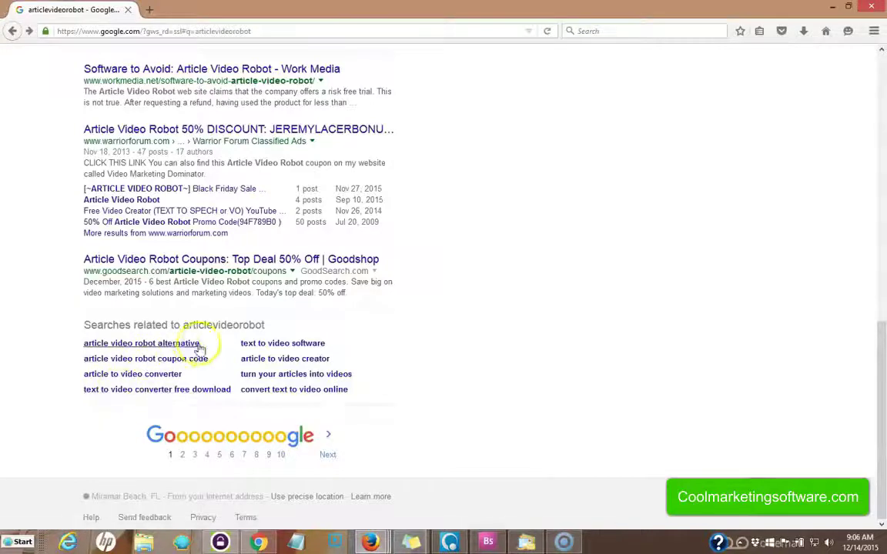
{"action": "left_click_drag", "start_coordinate": [205, 345], "coordinate": [97, 345]}
{"action": "right_click", "coordinate": [97, 344]}
{"action": "left_click", "coordinate": [127, 434]}
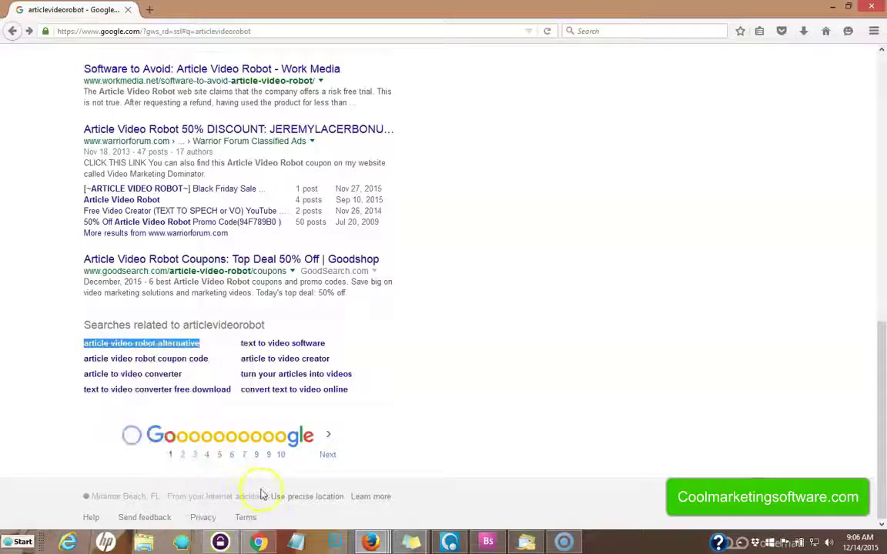
{"action": "left_click", "coordinate": [373, 542]}
- Get Keyword Planner ideas for 'article video robot coupon code': 10 monthly searches, low competition
{"action": "left_click", "coordinate": [388, 507]}
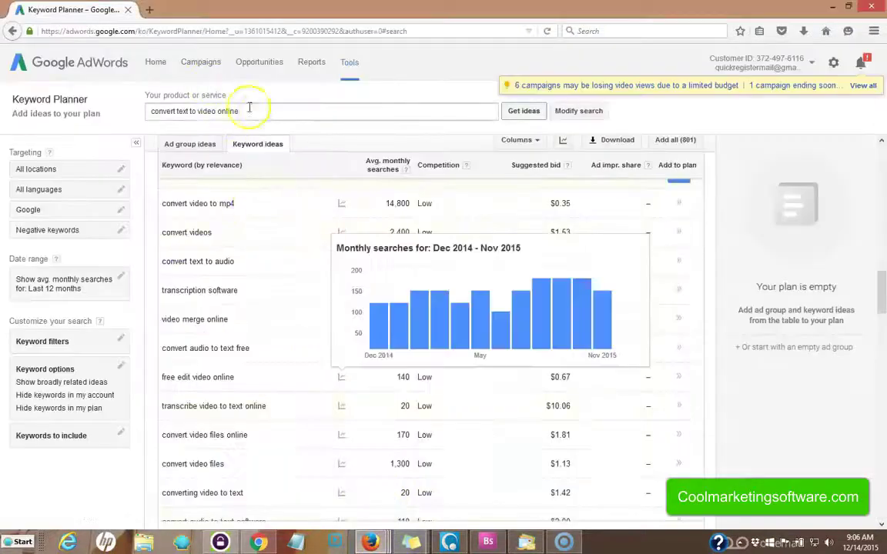
{"action": "left_click", "coordinate": [169, 114]}
{"action": "left_click_drag", "start_coordinate": [252, 111], "coordinate": [143, 111]}
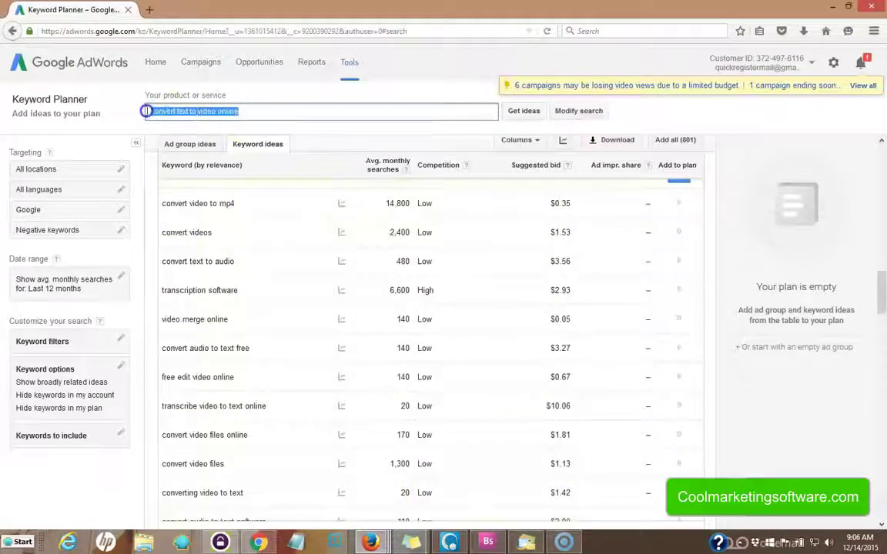
{"action": "right_click", "coordinate": [179, 112]}
{"action": "left_click", "coordinate": [232, 157]}
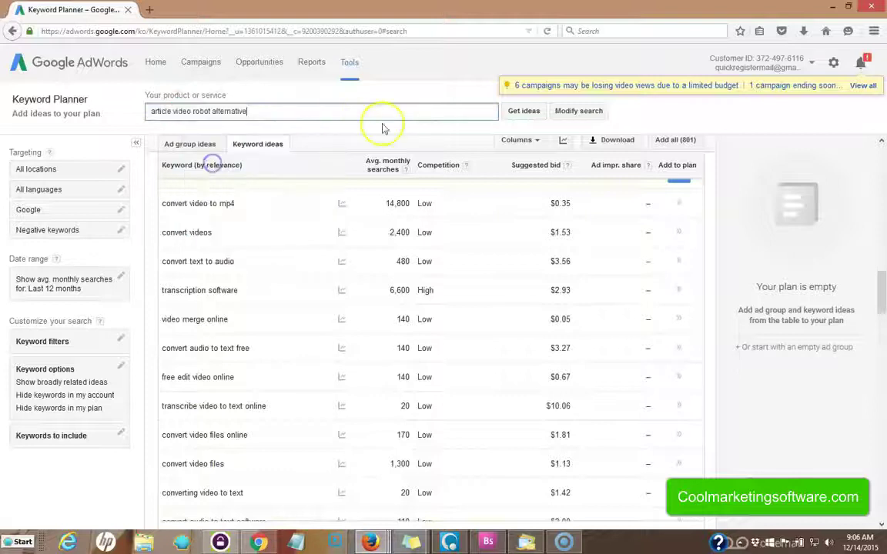
{"action": "left_click", "coordinate": [523, 111]}
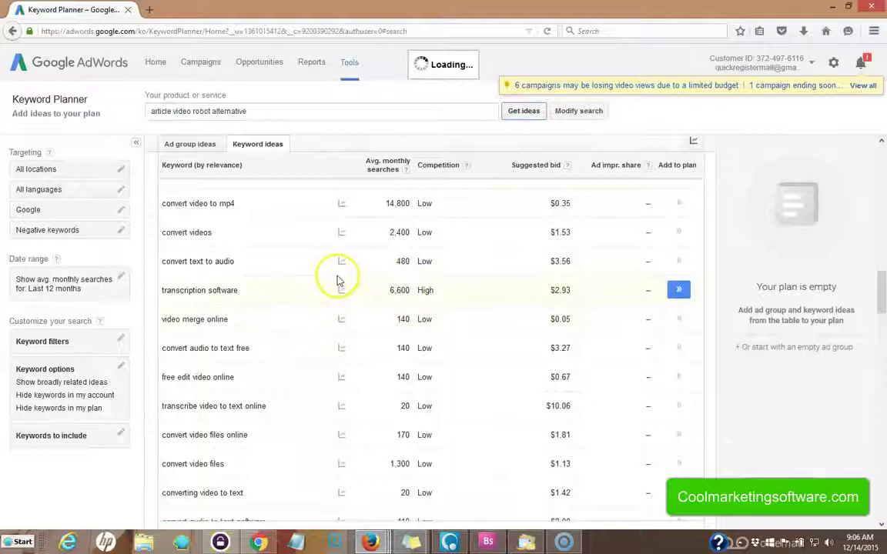
{"action": "mouse_move", "coordinate": [341, 231]}
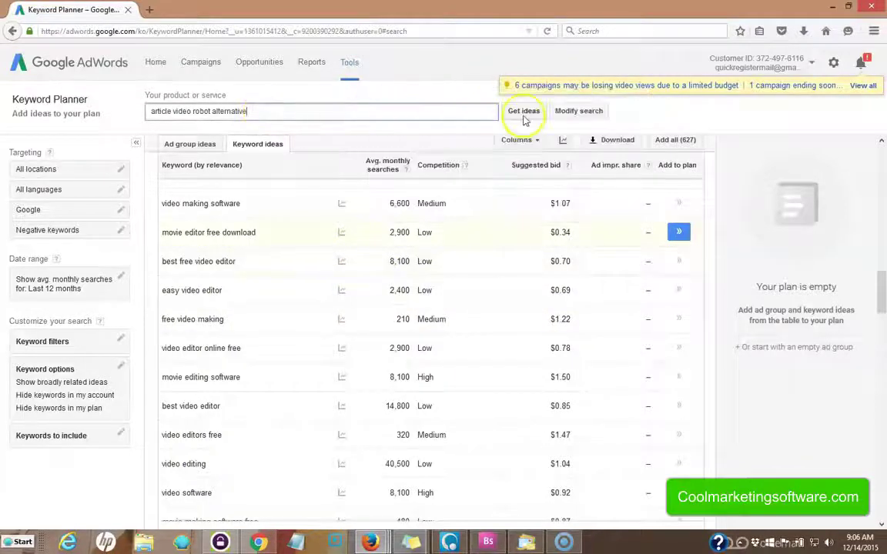
{"action": "left_click", "coordinate": [523, 113]}
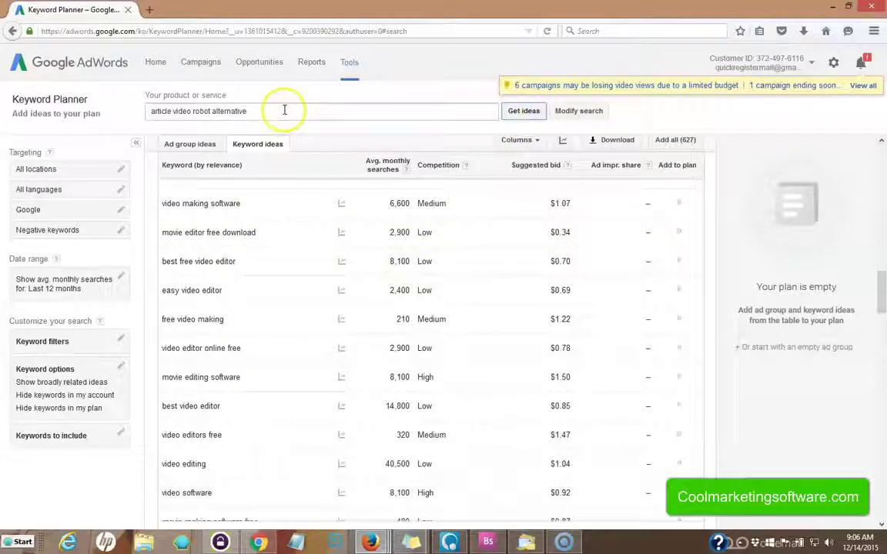
{"action": "left_click", "coordinate": [523, 113]}
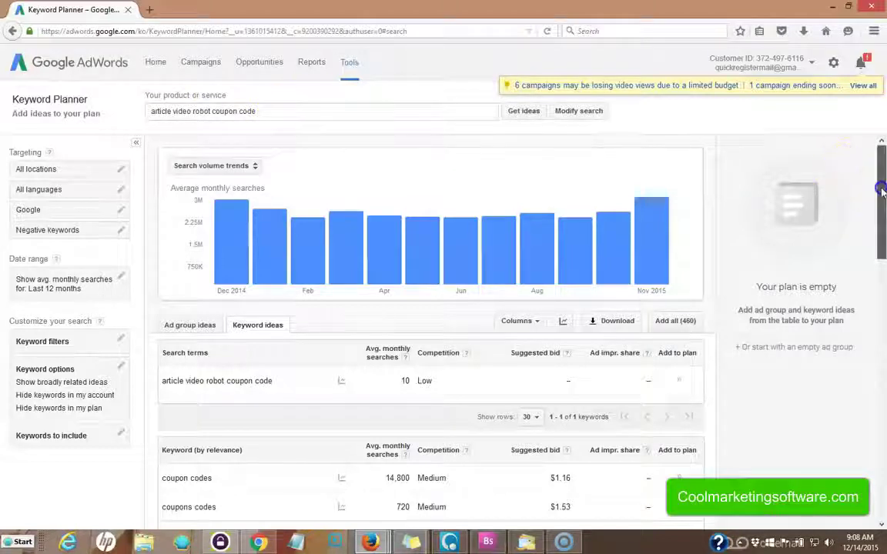
{"action": "left_click_drag", "start_coordinate": [881, 185], "coordinate": [883, 203]}
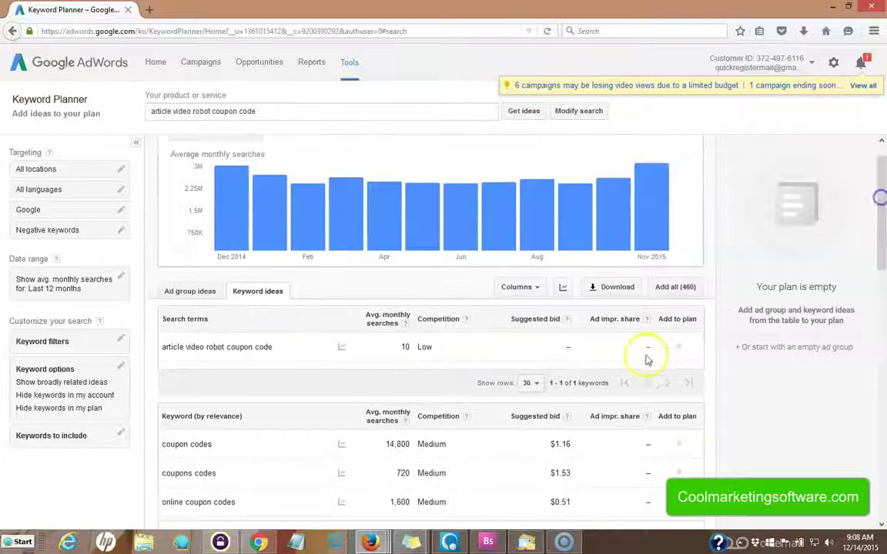
{"action": "left_click", "coordinate": [419, 361]}
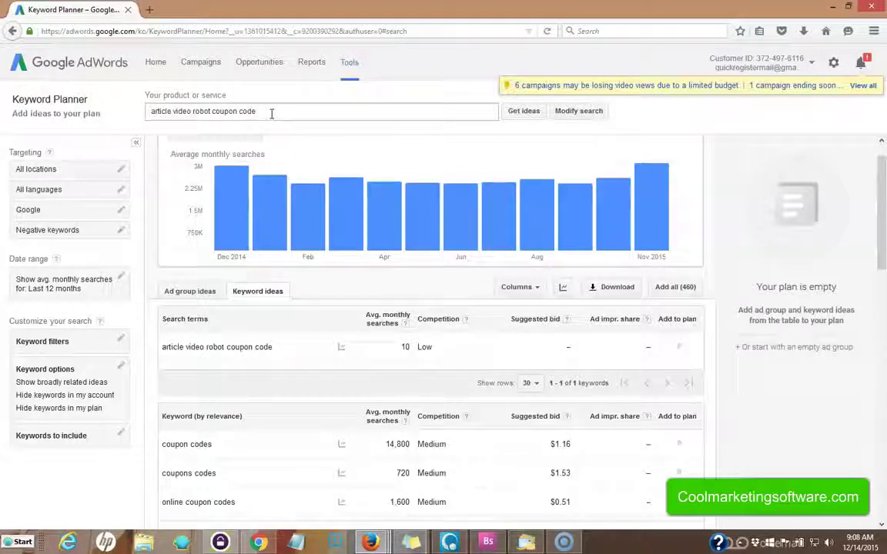
{"action": "left_click_drag", "start_coordinate": [271, 113], "coordinate": [144, 118]}
{"action": "left_click", "coordinate": [153, 112]}
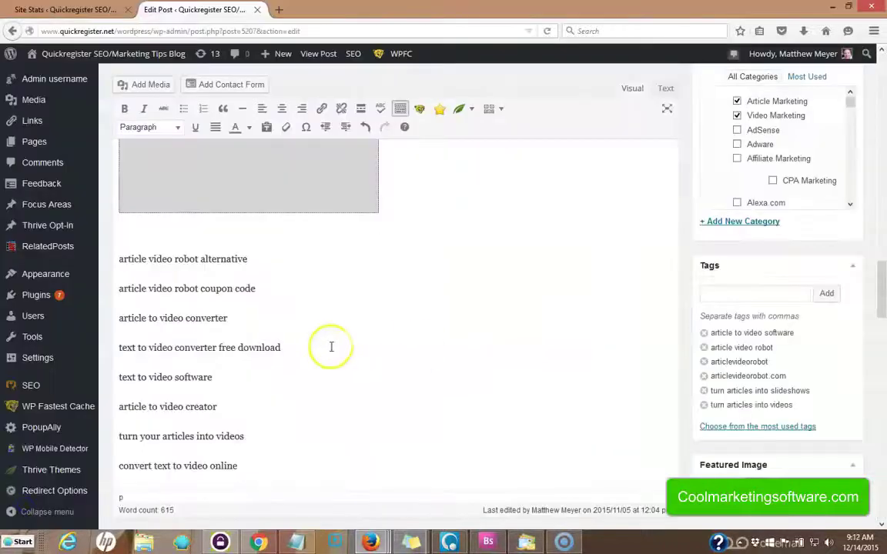
- Scroll the post editor up to the long-tail keyword list below the video
{"action": "mouse_move", "coordinate": [881, 301]}
{"action": "left_mouse_down"}
{"action": "mouse_move", "coordinate": [882, 108]}
{"action": "mouse_move", "coordinate": [883, 308]}
{"action": "left_mouse_up"}
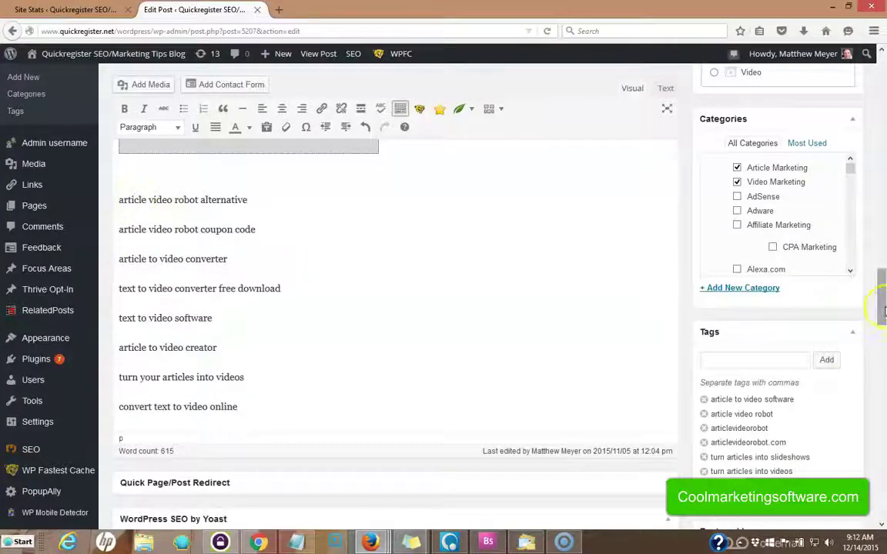
{"action": "scroll", "coordinate": [884, 362], "scroll_direction": "up", "scroll_amount": 10}
{"action": "right_click", "coordinate": [884, 189]}
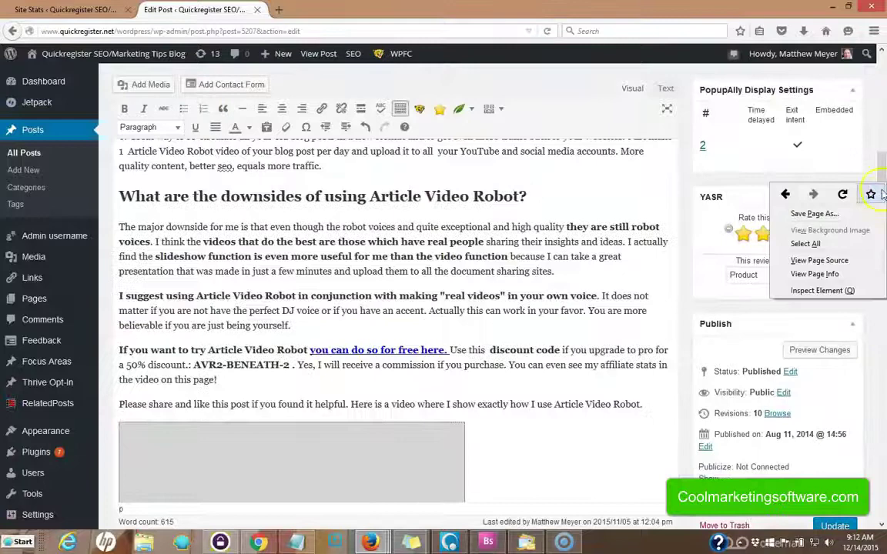
{"action": "scroll", "coordinate": [883, 154], "scroll_direction": "up", "scroll_amount": 7}
{"action": "left_click_drag", "start_coordinate": [884, 134], "coordinate": [884, 285]}
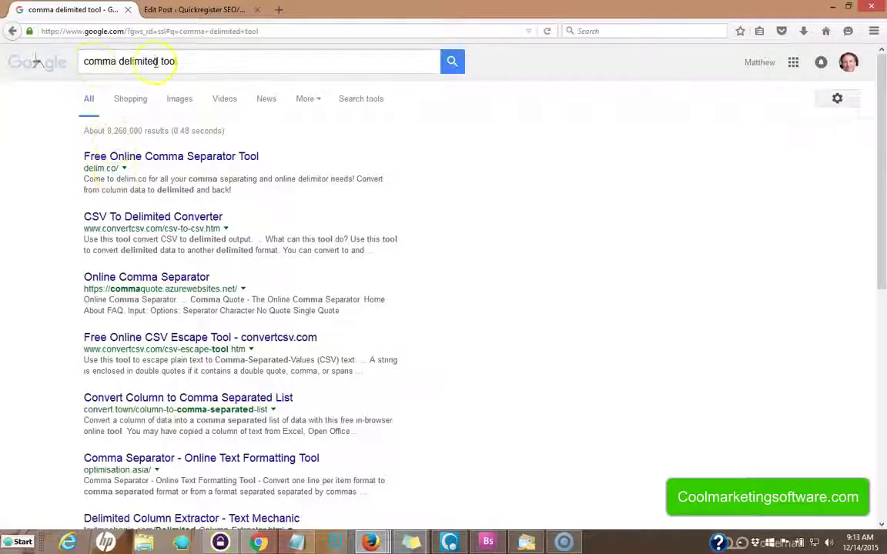
- Open the delim.co Free Online Comma Separator Tool from the search results
{"action": "left_click", "coordinate": [188, 155]}
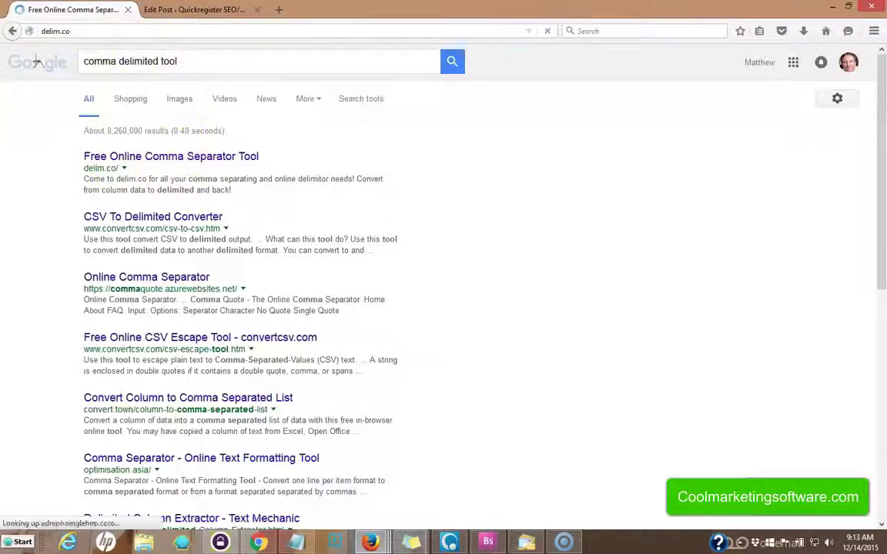
- Copy the eight keyword lines from Notepad into delim.co's Column Data box
{"action": "left_click", "coordinate": [296, 541]}
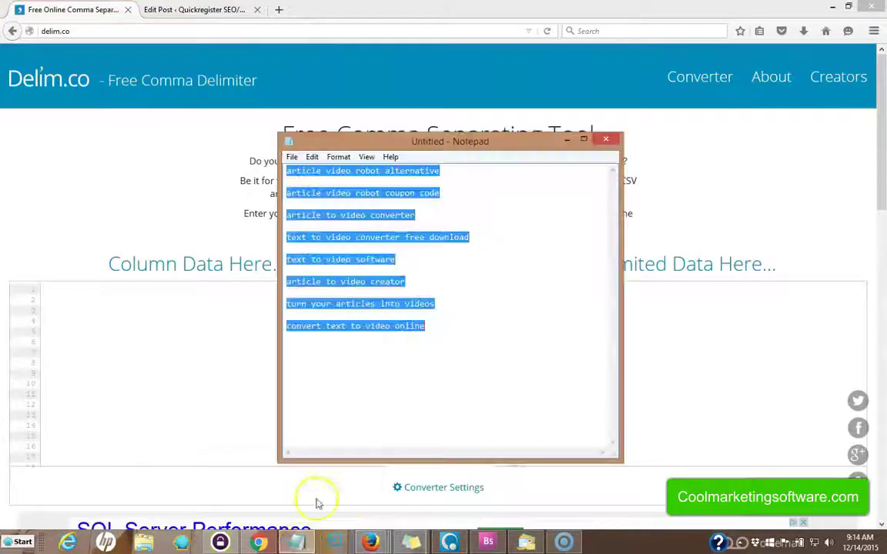
{"action": "right_click", "coordinate": [345, 245]}
{"action": "left_click", "coordinate": [368, 283]}
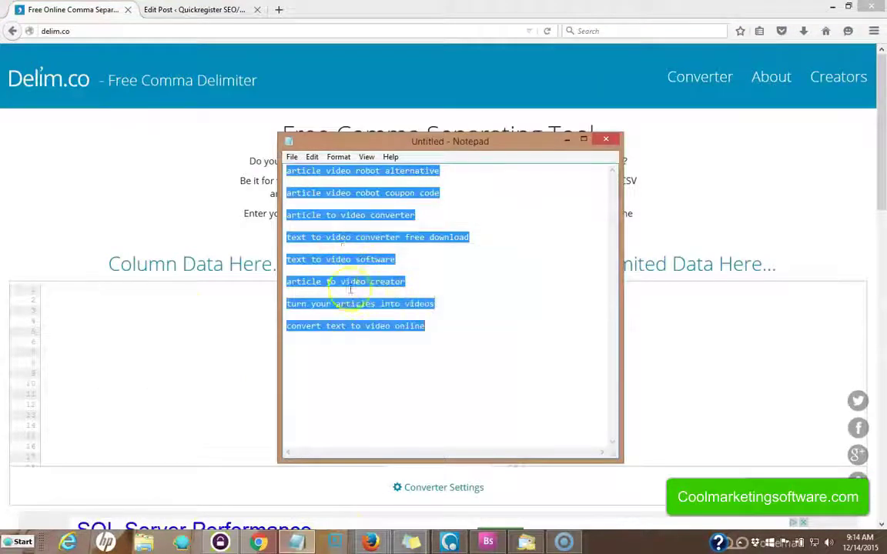
{"action": "left_click", "coordinate": [148, 307]}
{"action": "right_click", "coordinate": [148, 306]}
{"action": "left_click", "coordinate": [170, 358]}
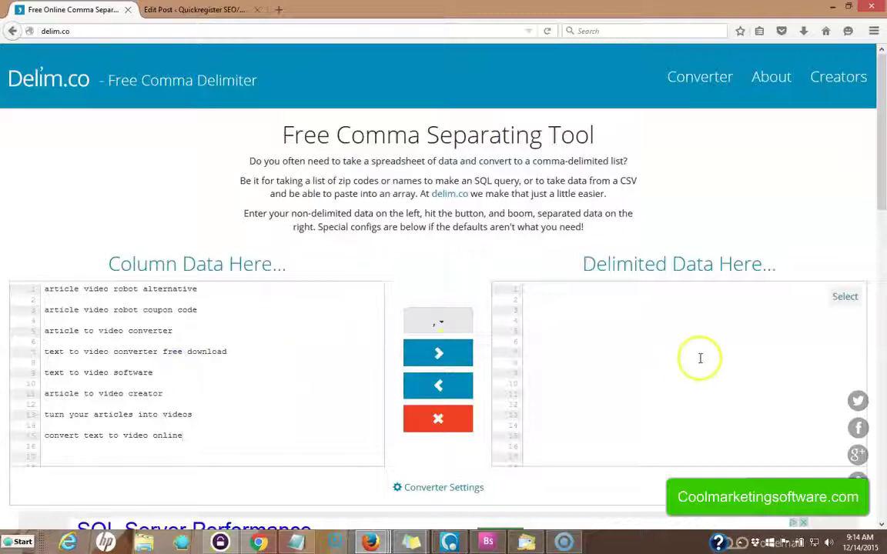
- Convert the keywords into one comma-separated line and copy the result
{"action": "left_click", "coordinate": [447, 359]}
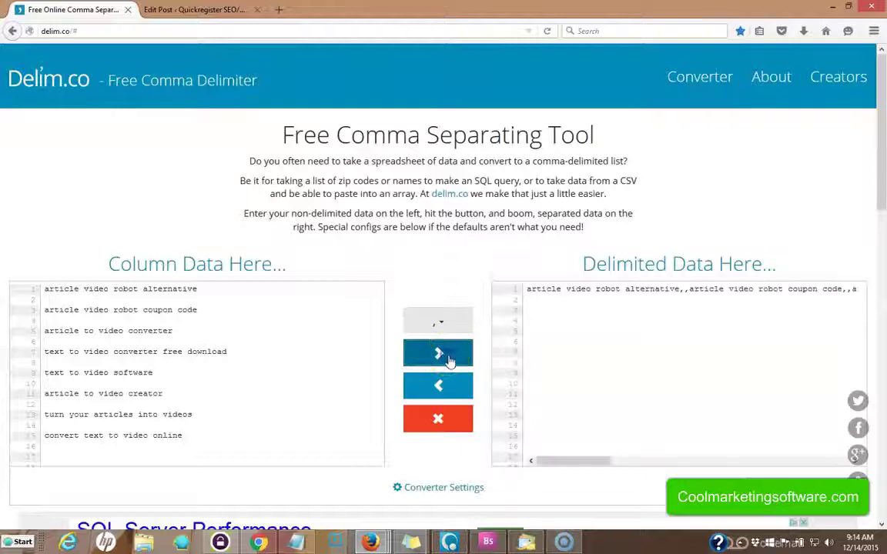
{"action": "left_click", "coordinate": [855, 300]}
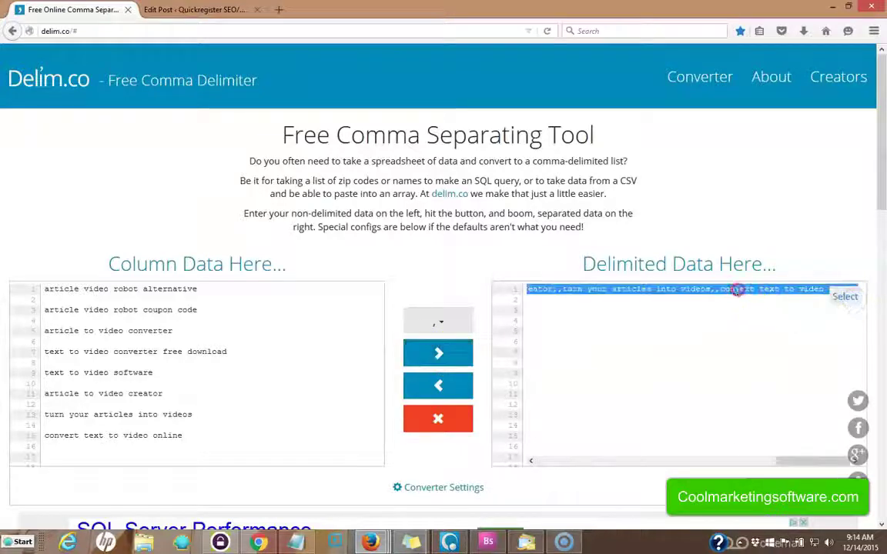
{"action": "right_click", "coordinate": [748, 293]}
{"action": "left_click", "coordinate": [770, 329]}
{"action": "left_click", "coordinate": [336, 542]}
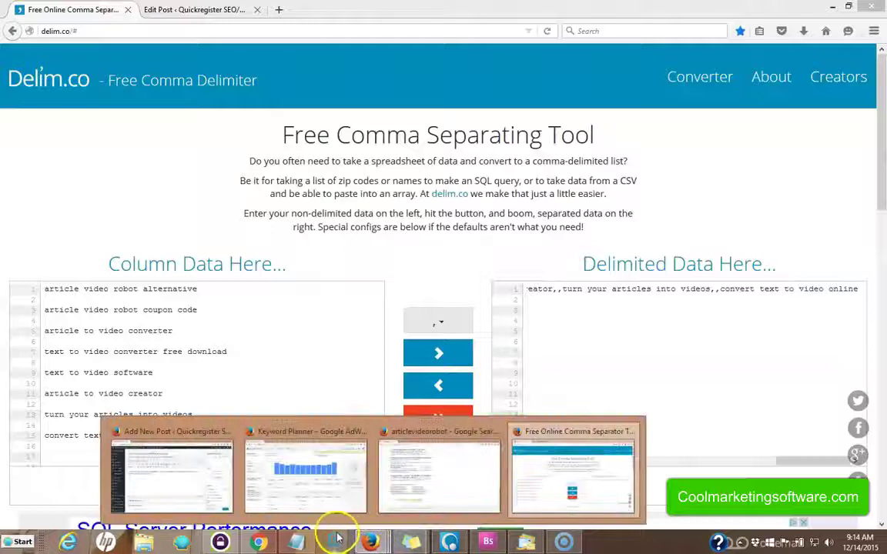
{"action": "left_click", "coordinate": [176, 475]}
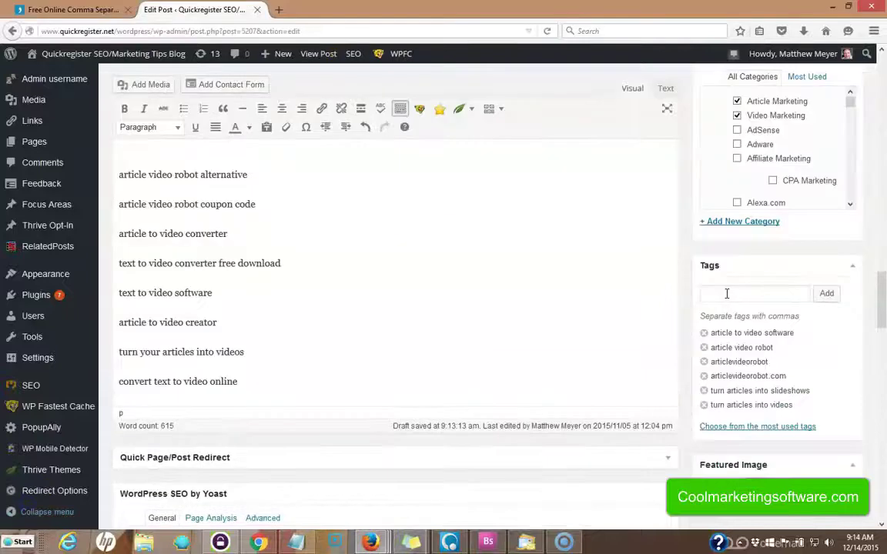
- Paste the comma-separated keywords into the Tags field and add them as post tags
{"action": "right_click", "coordinate": [725, 292]}
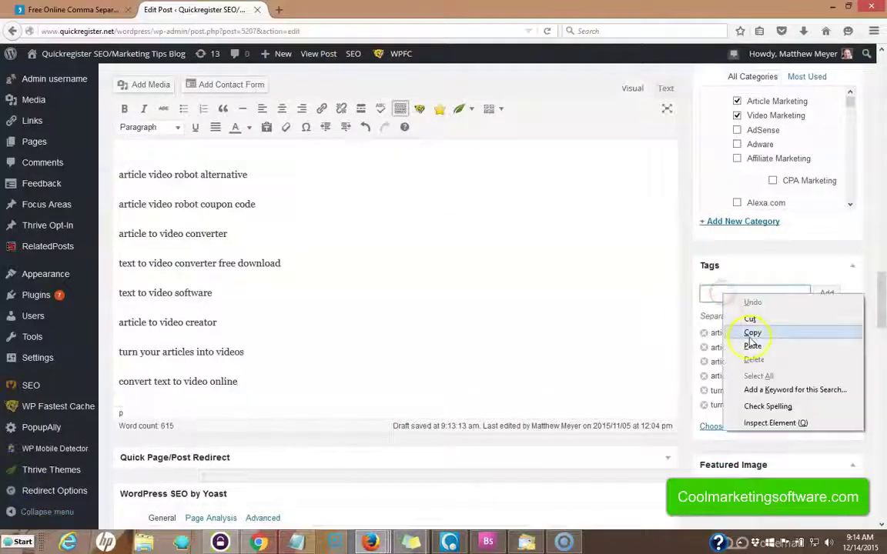
{"action": "left_click", "coordinate": [752, 345]}
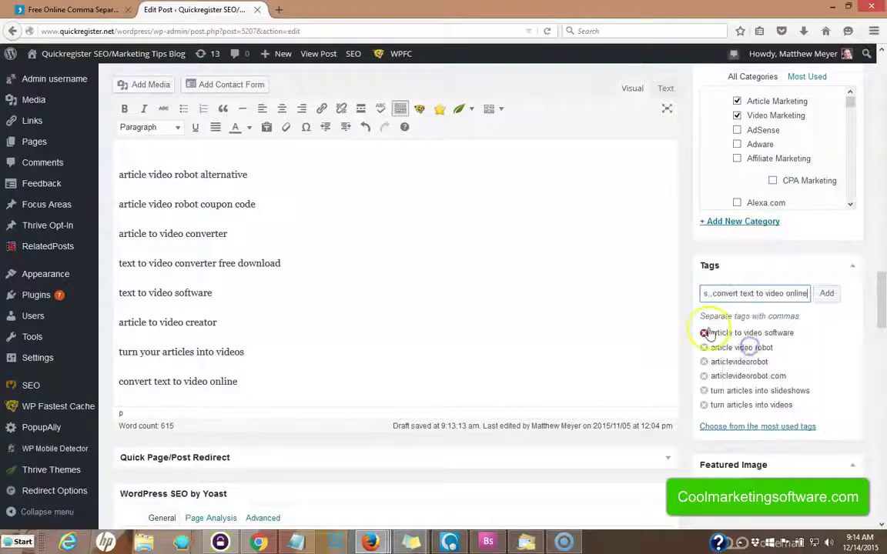
{"action": "left_click", "coordinate": [826, 293]}
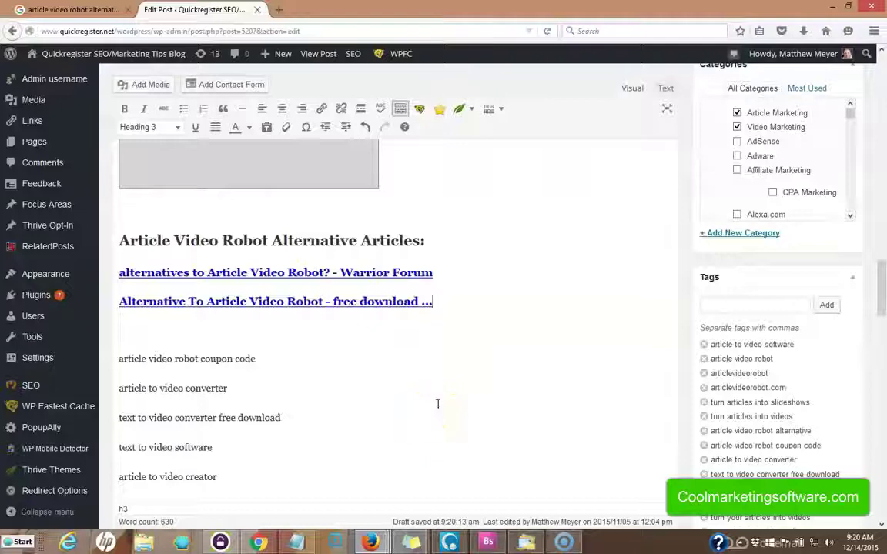
{"action": "left_click", "coordinate": [439, 398]}
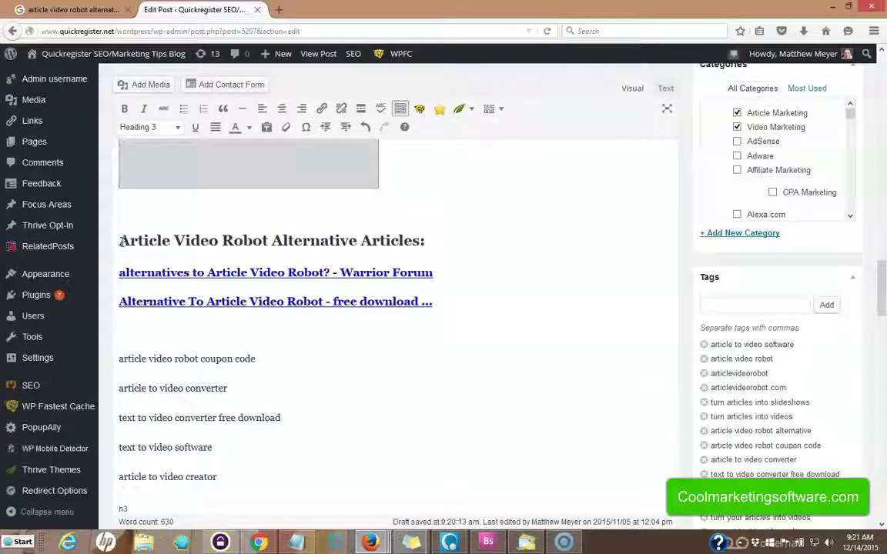
{"action": "left_click", "coordinate": [138, 130]}
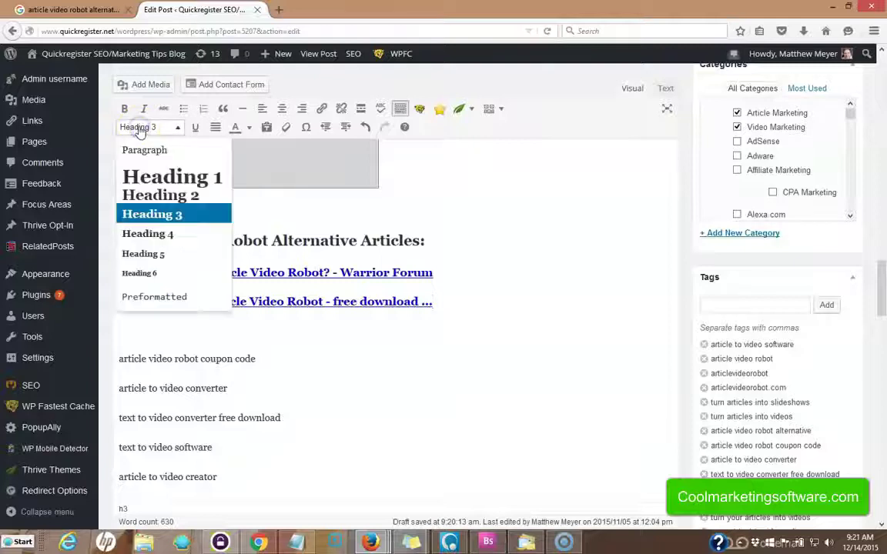
{"action": "left_click", "coordinate": [135, 128]}
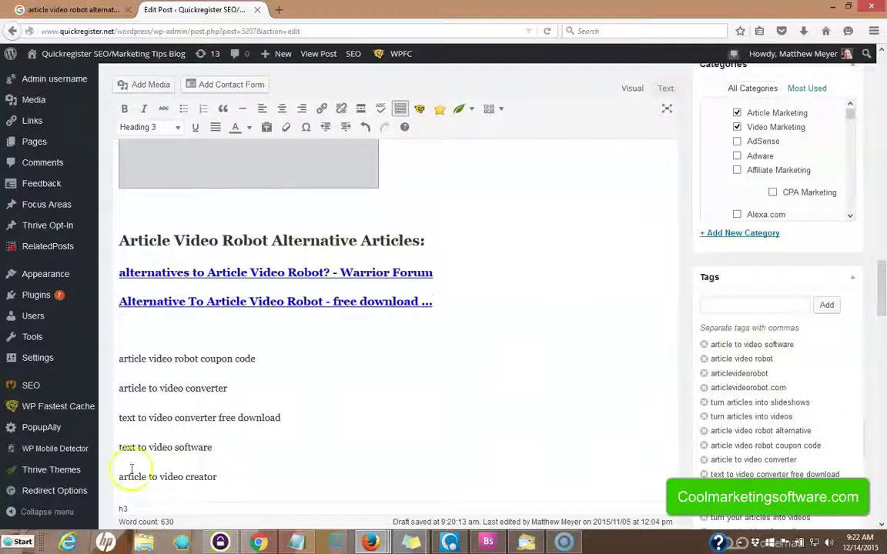
{"action": "left_click_drag", "start_coordinate": [117, 359], "coordinate": [431, 362]}
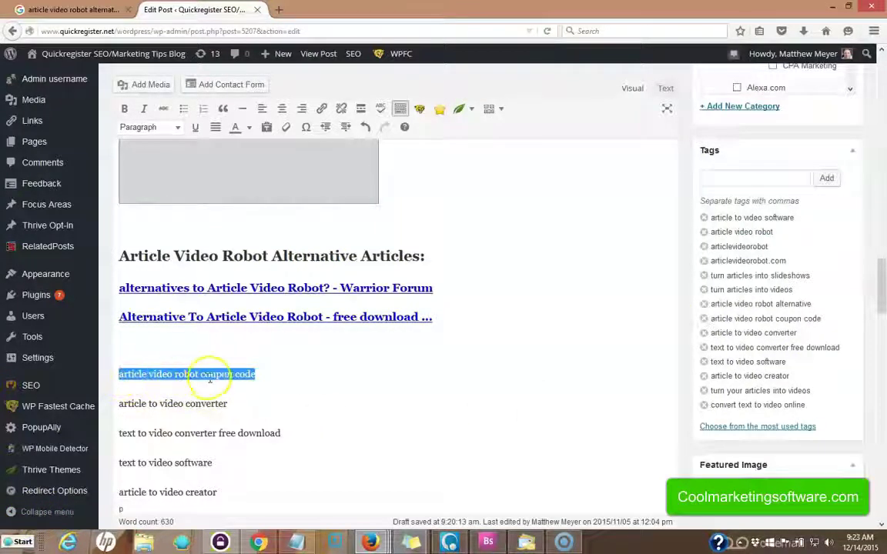
- Replace 'discount code' in the paragraph with a bold 'article video robot coupon code'
{"action": "left_click_drag", "start_coordinate": [877, 291], "coordinate": [872, 195]}
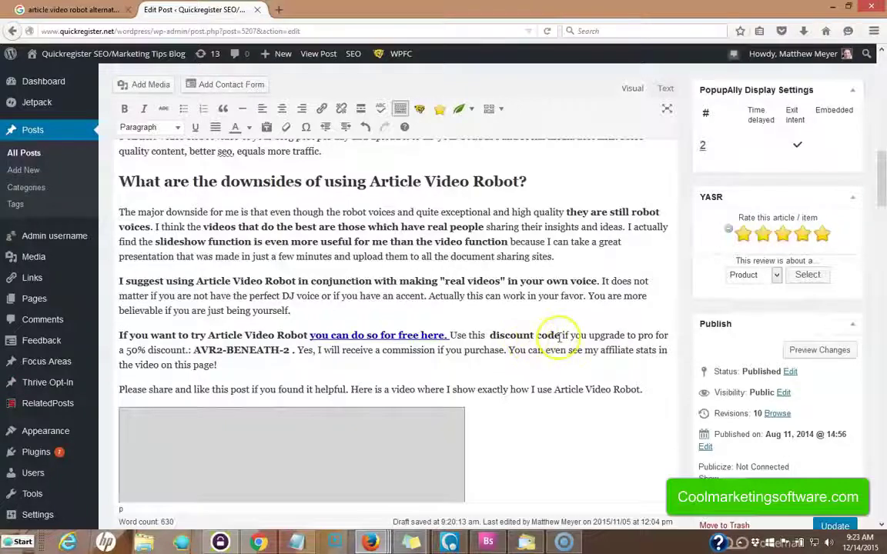
{"action": "left_click_drag", "start_coordinate": [561, 336], "coordinate": [494, 335]}
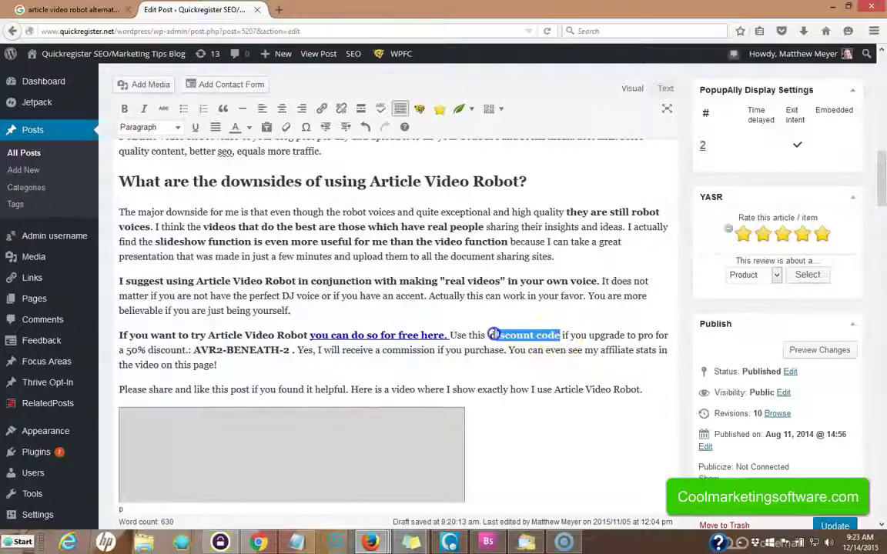
{"action": "key", "text": "ctrl+b"}
{"action": "right_click", "coordinate": [502, 335]}
{"action": "left_click", "coordinate": [500, 333]}
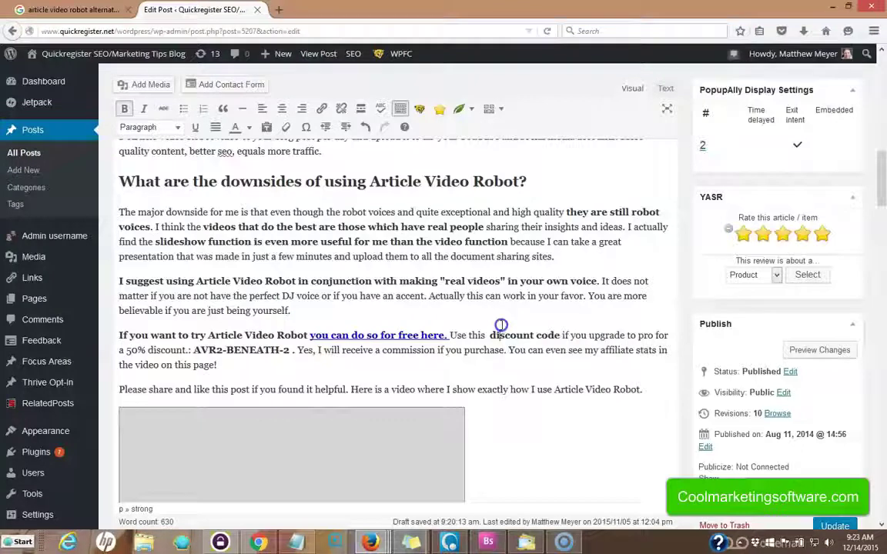
{"action": "left_click_drag", "start_coordinate": [560, 335], "coordinate": [514, 336]}
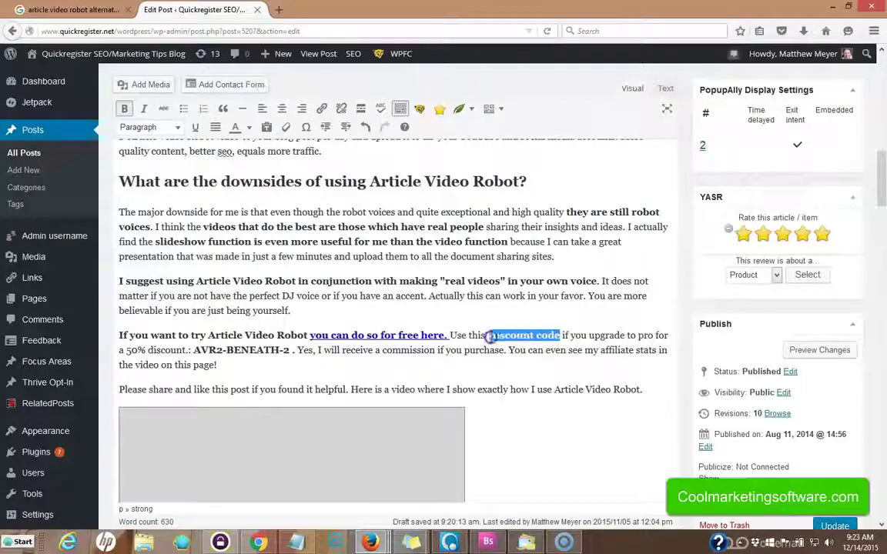
{"action": "right_click", "coordinate": [510, 340]}
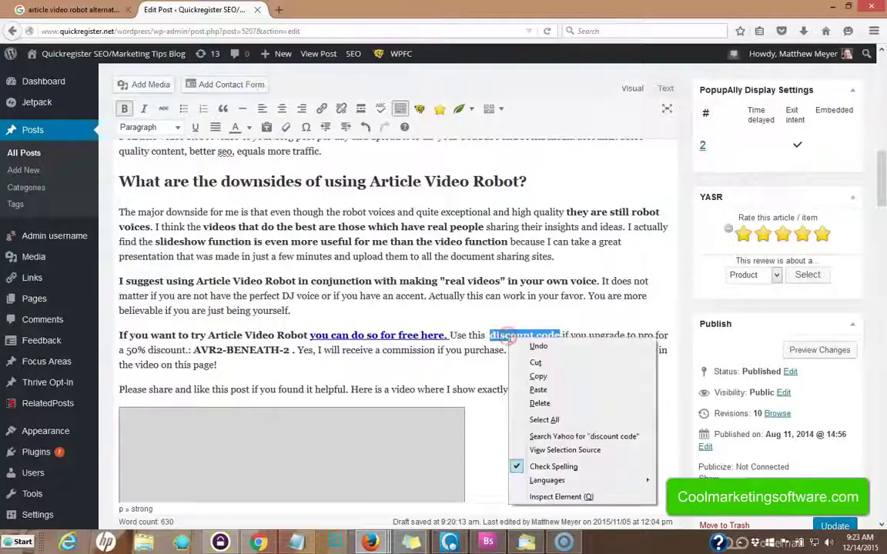
{"action": "left_click", "coordinate": [538, 390]}
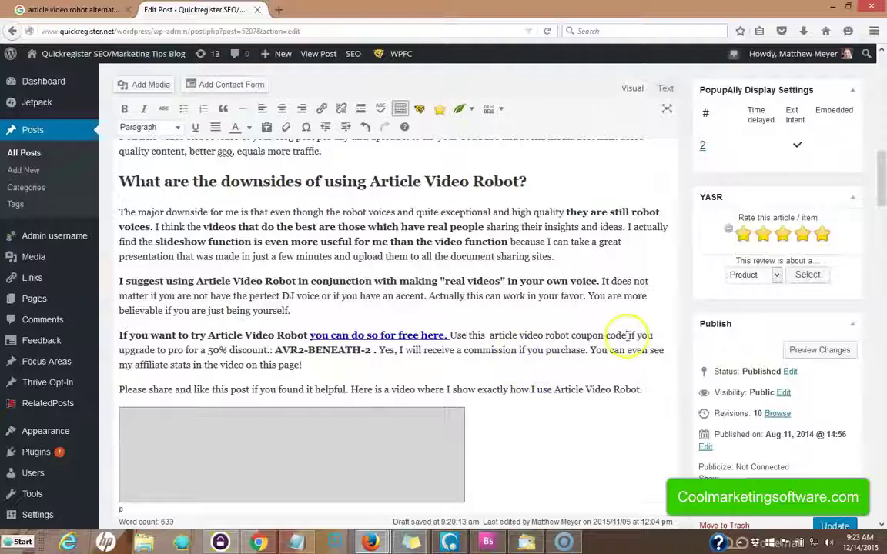
{"action": "left_click_drag", "start_coordinate": [627, 335], "coordinate": [488, 336]}
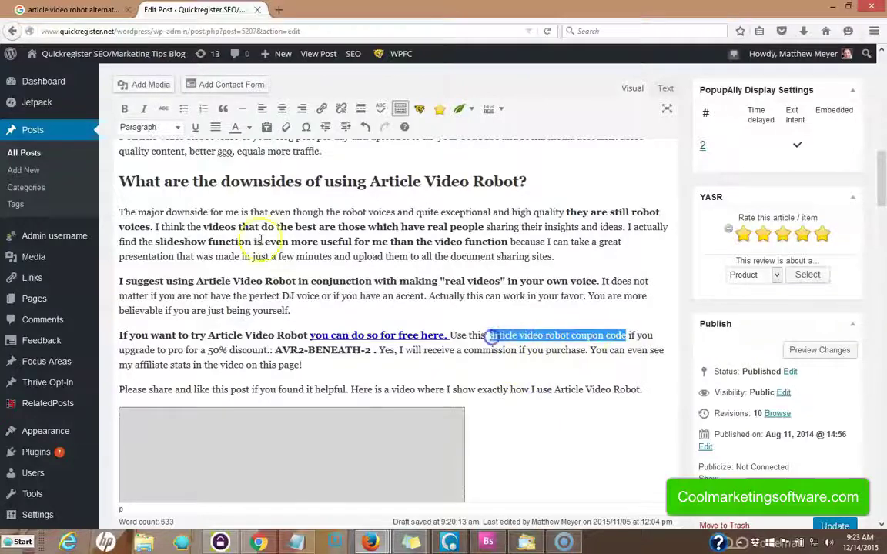
{"action": "left_click", "coordinate": [125, 109]}
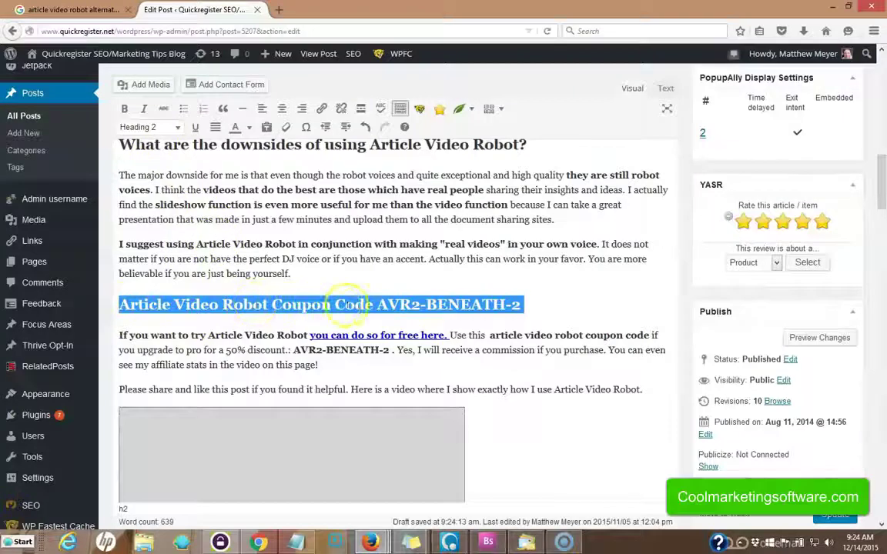
{"action": "left_click", "coordinate": [526, 302]}
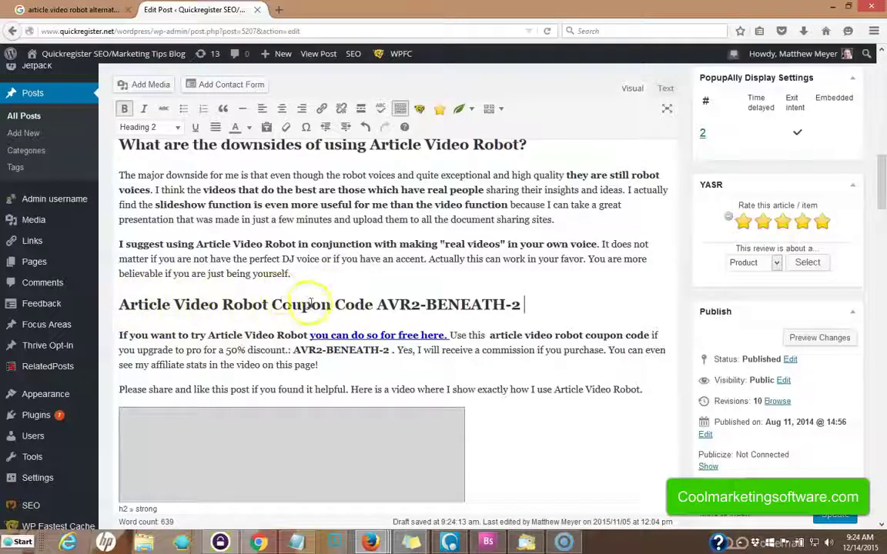
{"action": "scroll", "coordinate": [115, 424], "scroll_direction": "down", "scroll_amount": 10}
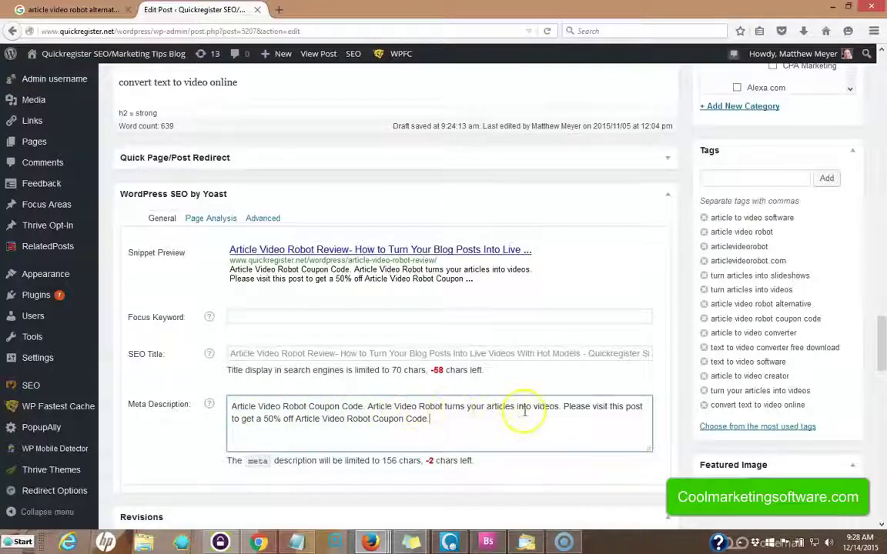
{"action": "left_click_drag", "start_coordinate": [559, 406], "coordinate": [444, 408]}
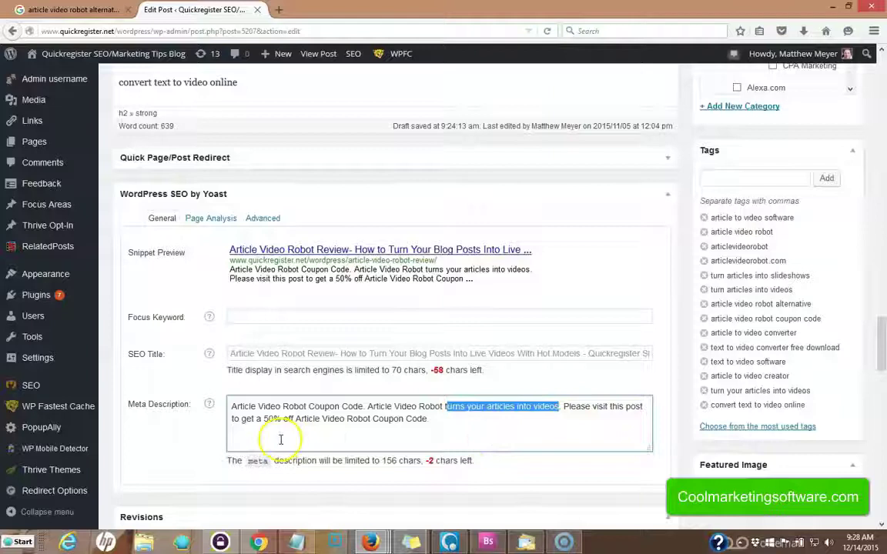
{"action": "left_click", "coordinate": [437, 417]}
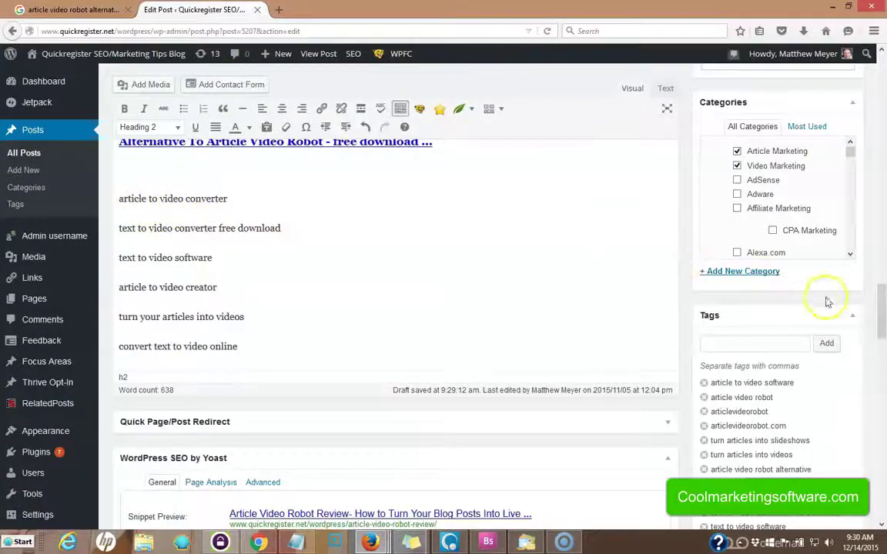
- Select 'Article to Video Converter' in the first feature heading, then scroll down toward the coupon paragraph
{"action": "left_click_drag", "start_coordinate": [880, 319], "coordinate": [869, 112]}
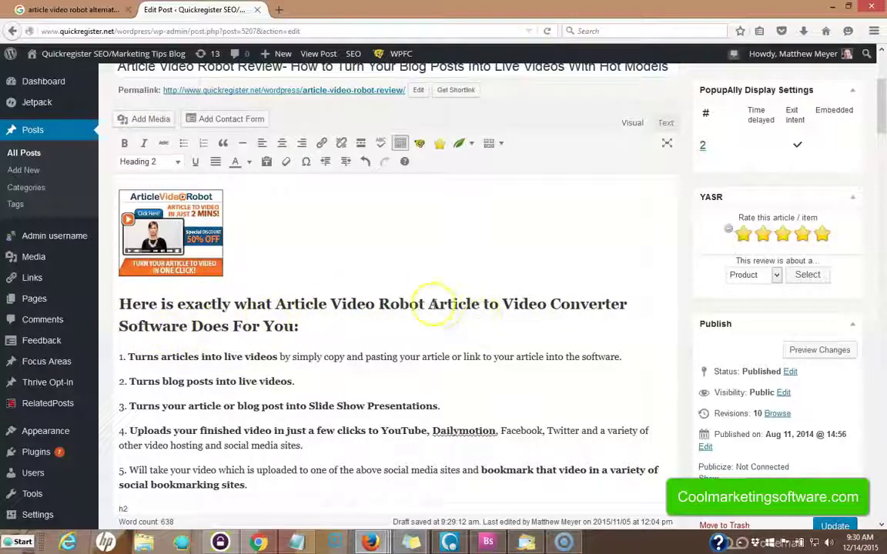
{"action": "left_click", "coordinate": [433, 303]}
{"action": "left_click_drag", "start_coordinate": [588, 300], "coordinate": [630, 304]}
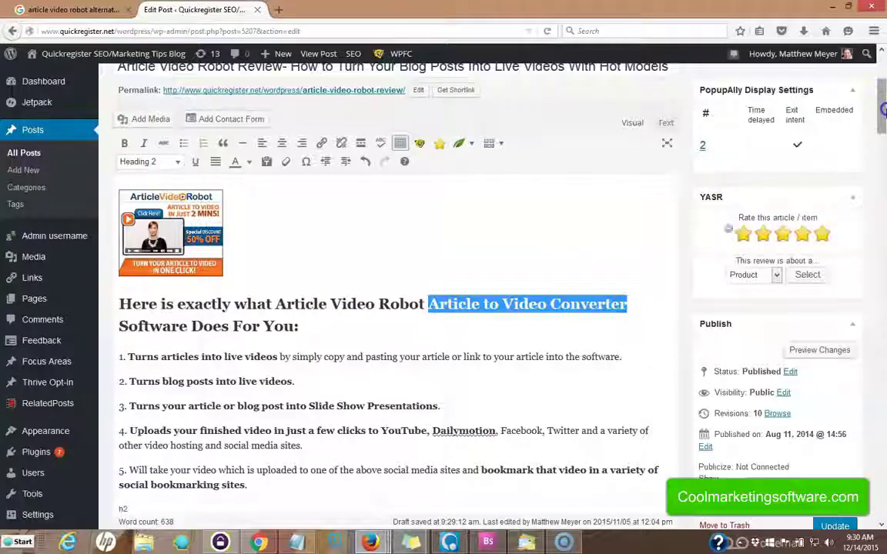
{"action": "mouse_move", "coordinate": [883, 116]}
{"action": "left_mouse_down"}
{"action": "mouse_move", "coordinate": [883, 100]}
{"action": "mouse_move", "coordinate": [883, 120]}
{"action": "left_mouse_up"}
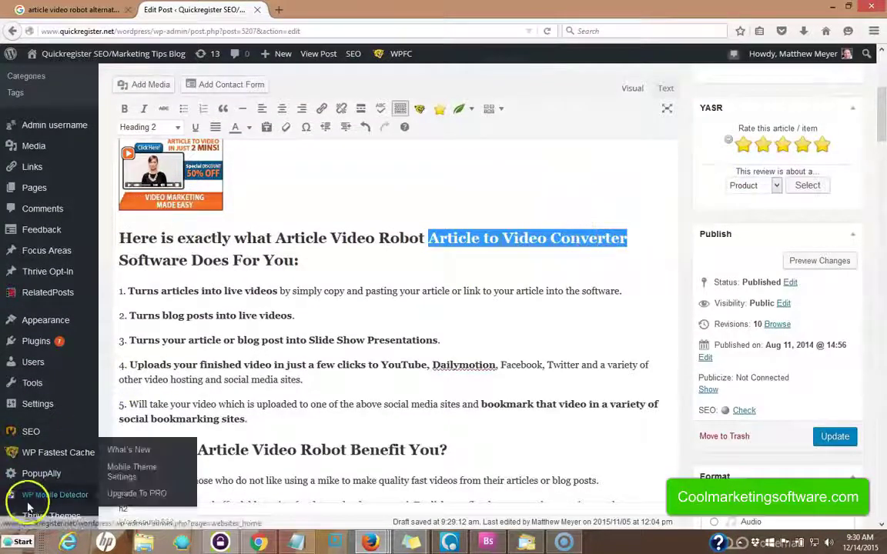
{"action": "left_click_drag", "start_coordinate": [883, 115], "coordinate": [883, 288]}
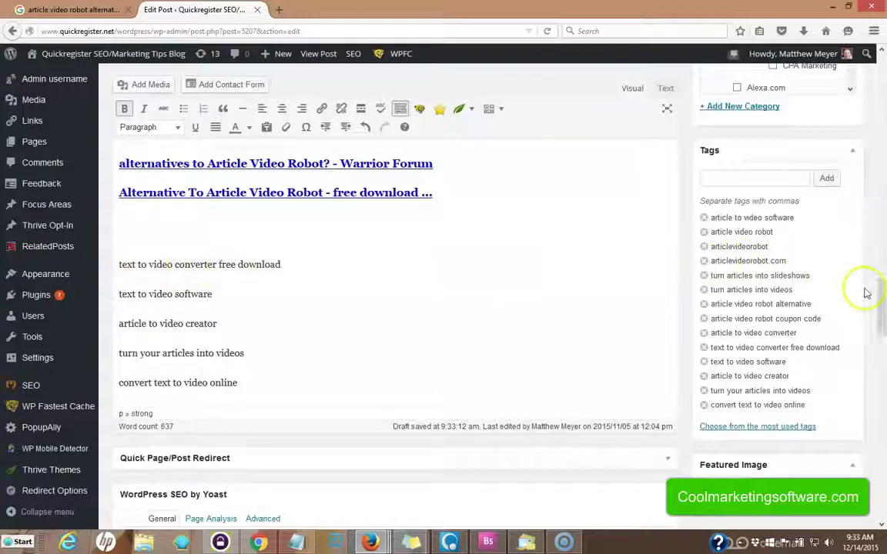
- Put a full stop right after the 'click here…' free download link in the coupon paragraph
{"action": "left_click_drag", "start_coordinate": [882, 280], "coordinate": [870, 194]}
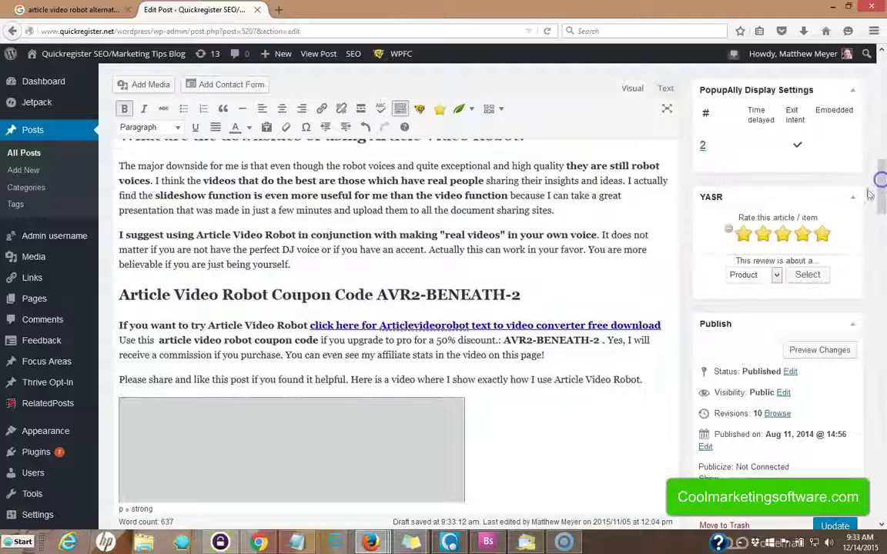
{"action": "left_click", "coordinate": [316, 324]}
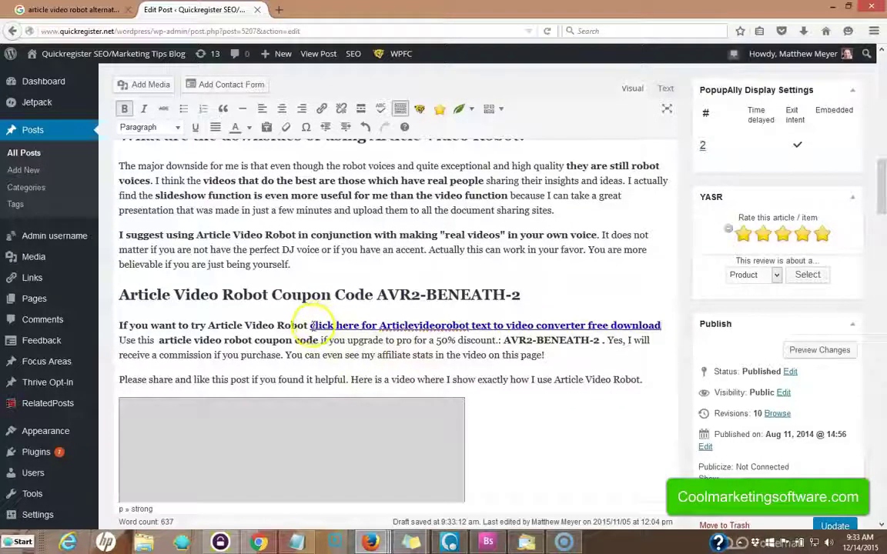
{"action": "left_click_drag", "start_coordinate": [311, 326], "coordinate": [333, 327]}
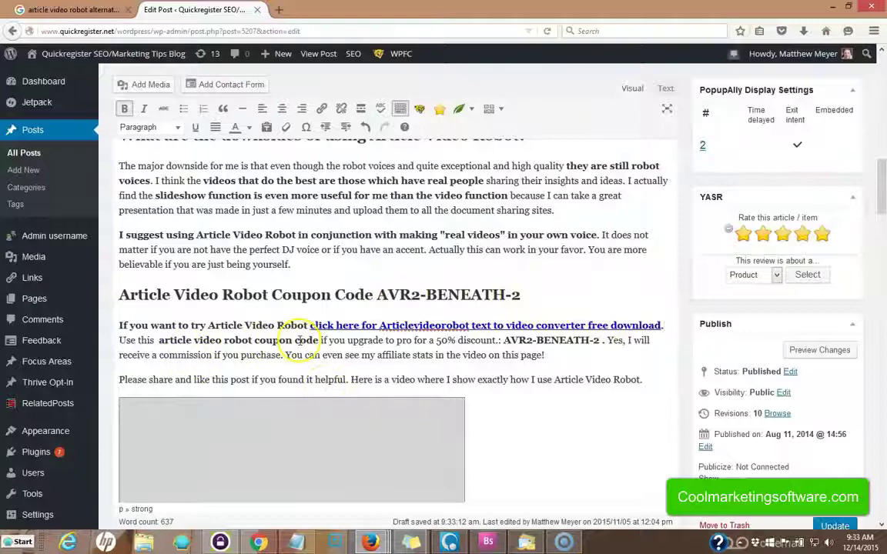
{"action": "left_click_drag", "start_coordinate": [883, 198], "coordinate": [884, 322]}
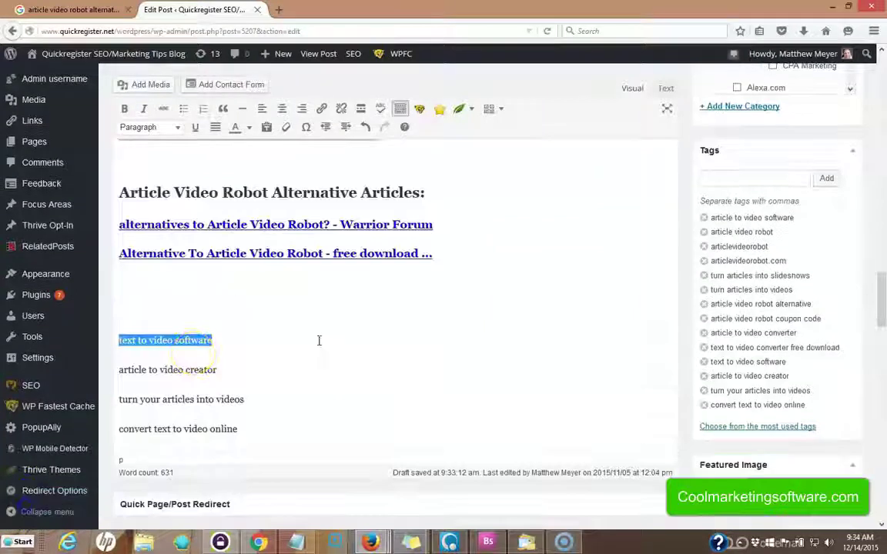
- Copy the 'text to video software' keyword and paste it after 'Robot' in the downsides heading
{"action": "left_click", "coordinate": [188, 352]}
{"action": "left_click", "coordinate": [884, 322]}
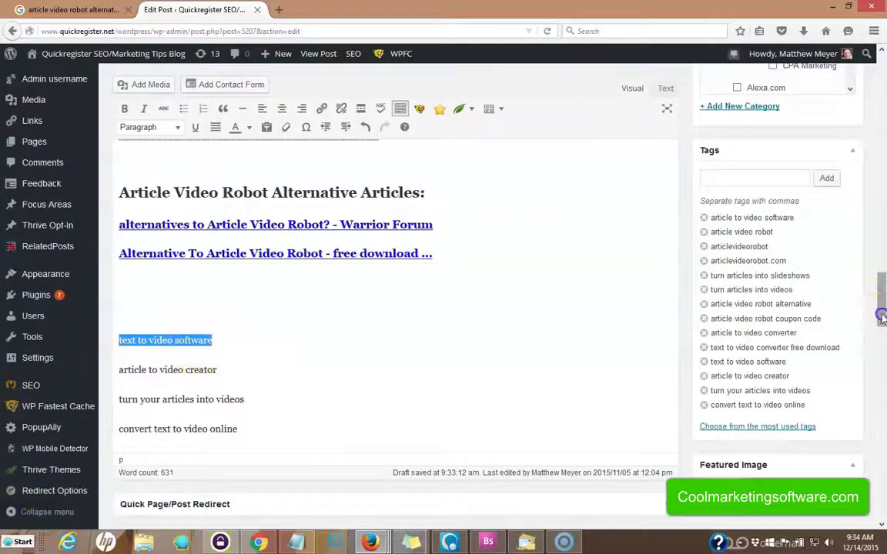
{"action": "left_click_drag", "start_coordinate": [881, 317], "coordinate": [865, 198]}
{"action": "scroll", "coordinate": [863, 196], "scroll_direction": "up", "scroll_amount": 1}
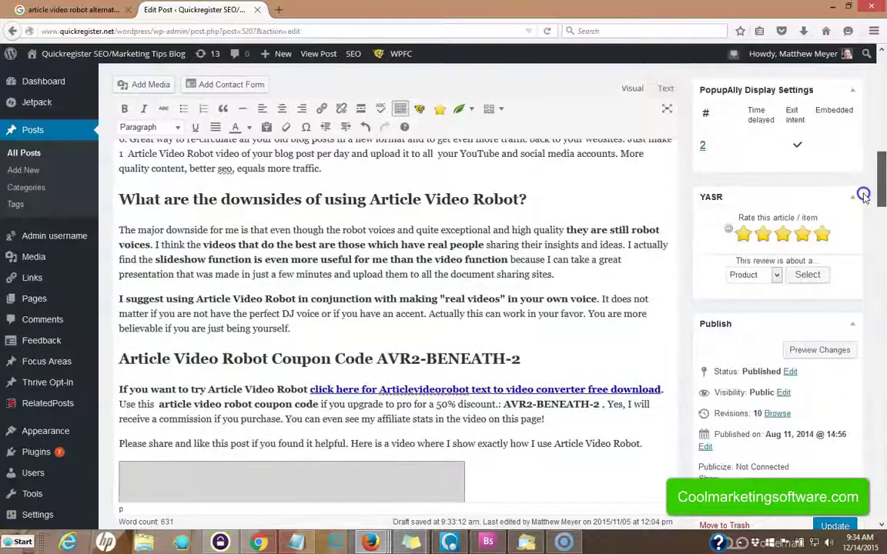
{"action": "scroll", "coordinate": [864, 196], "scroll_direction": "up", "scroll_amount": 1}
{"action": "left_click", "coordinate": [134, 204]}
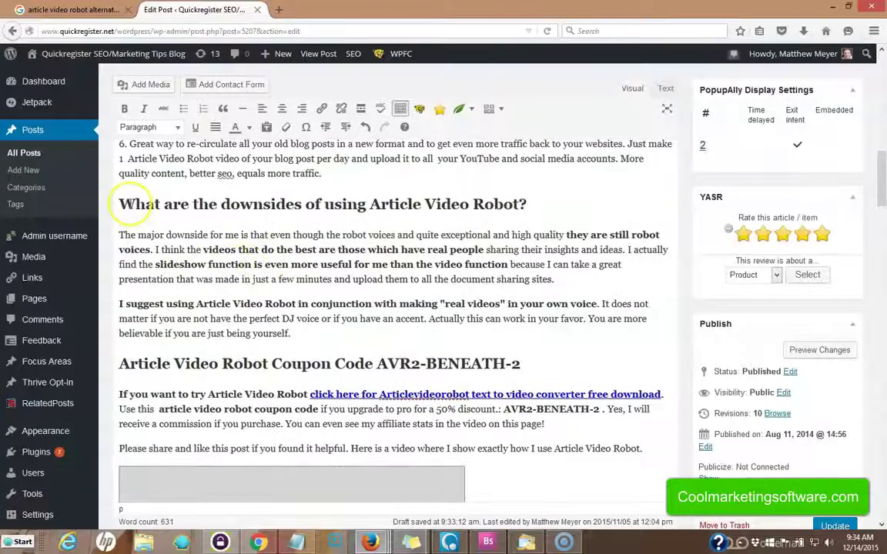
{"action": "left_click", "coordinate": [522, 204]}
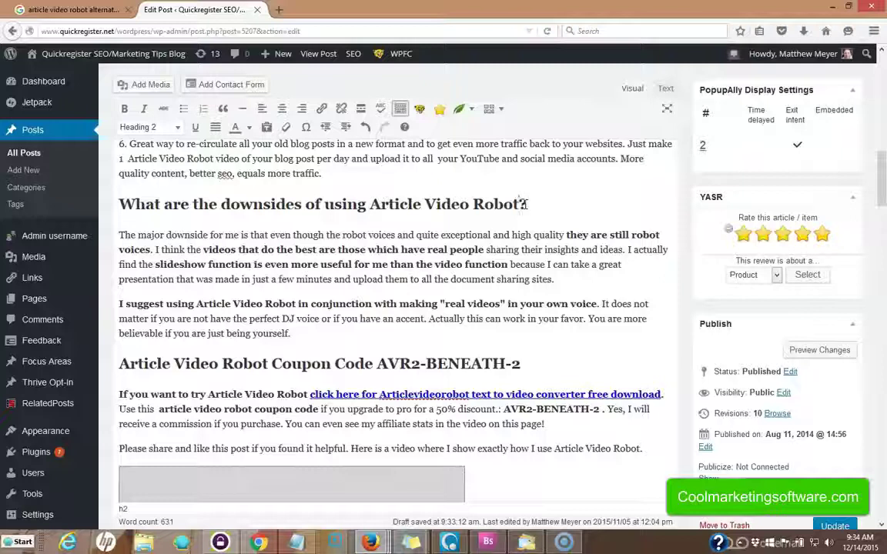
{"action": "type", "text": "text to video software"}
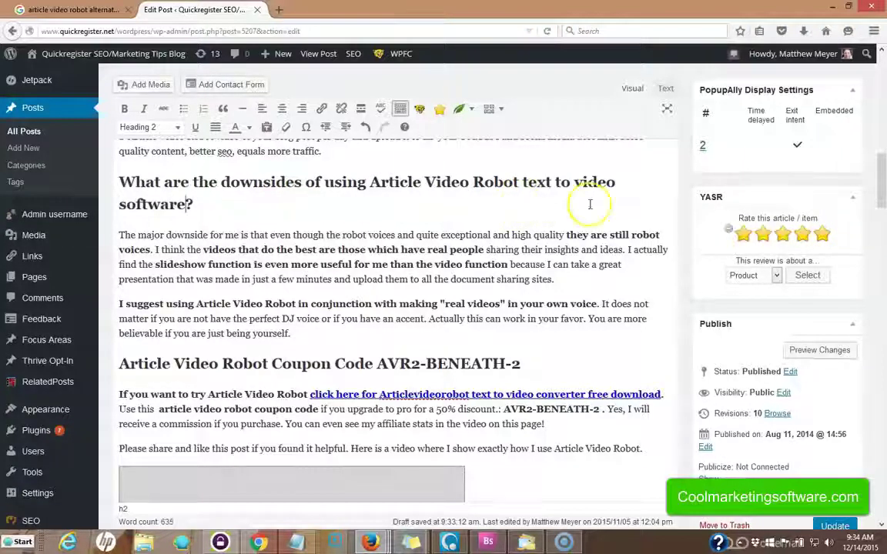
{"action": "scroll", "coordinate": [883, 178], "scroll_direction": "up", "scroll_amount": 1}
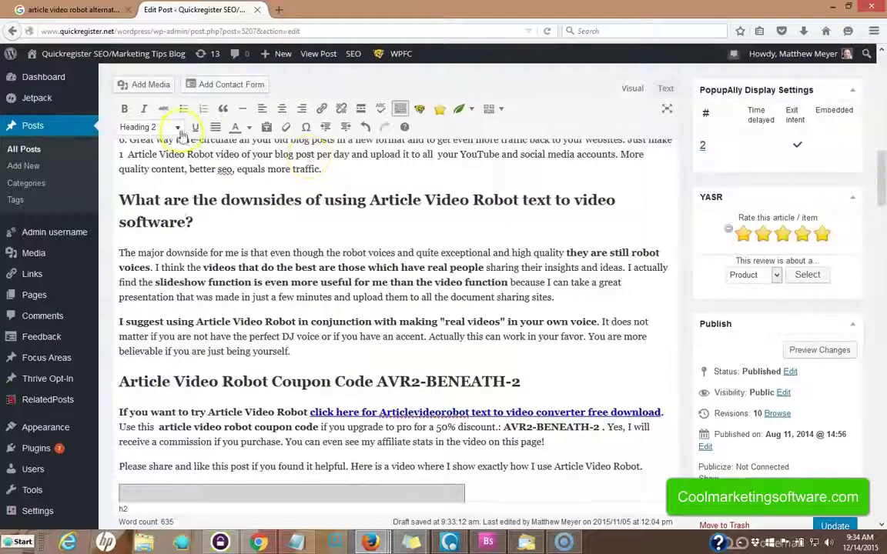
{"action": "left_click_drag", "start_coordinate": [879, 164], "coordinate": [883, 307]}
{"action": "scroll", "coordinate": [877, 300], "scroll_direction": "down", "scroll_amount": 4}
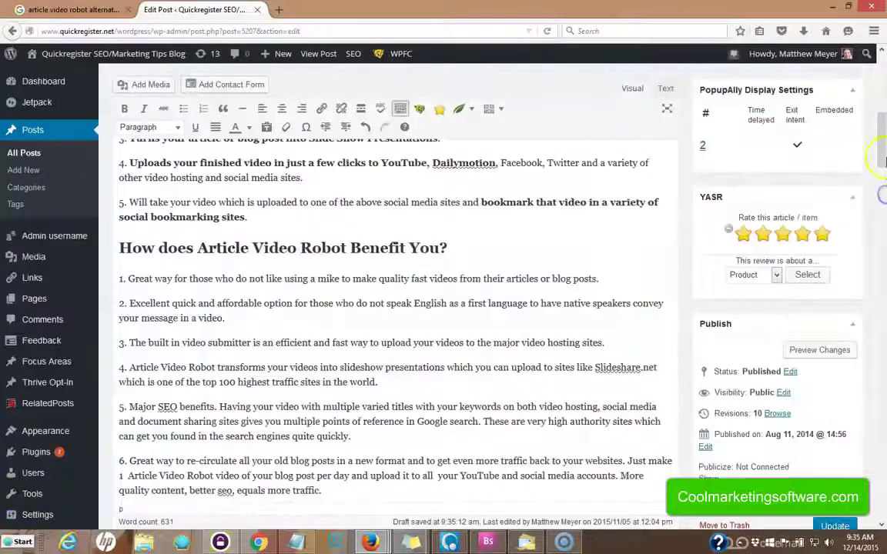
- Paste 'article to video creator' after 'Robot' in the 'How does Article Video Robot Benefit You?' heading
{"action": "left_click_drag", "start_coordinate": [883, 160], "coordinate": [883, 312]}
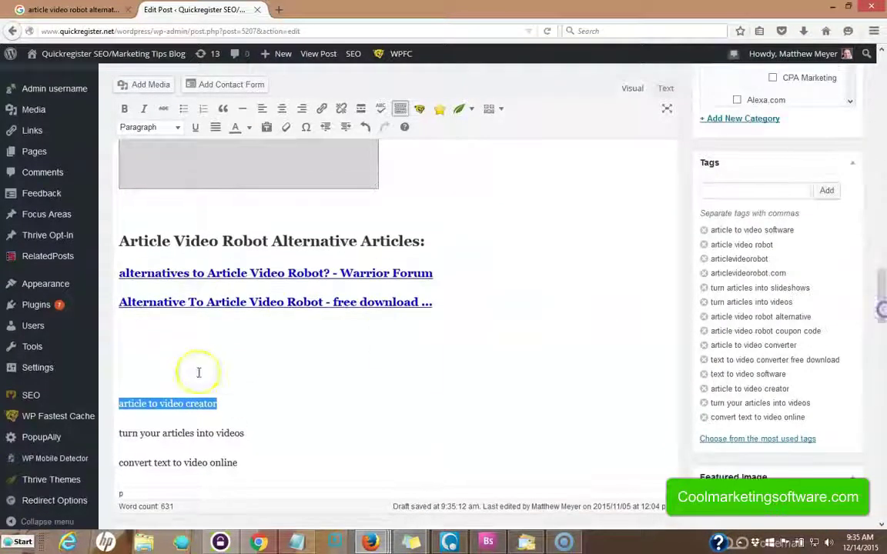
{"action": "left_click_drag", "start_coordinate": [881, 297], "coordinate": [883, 175]}
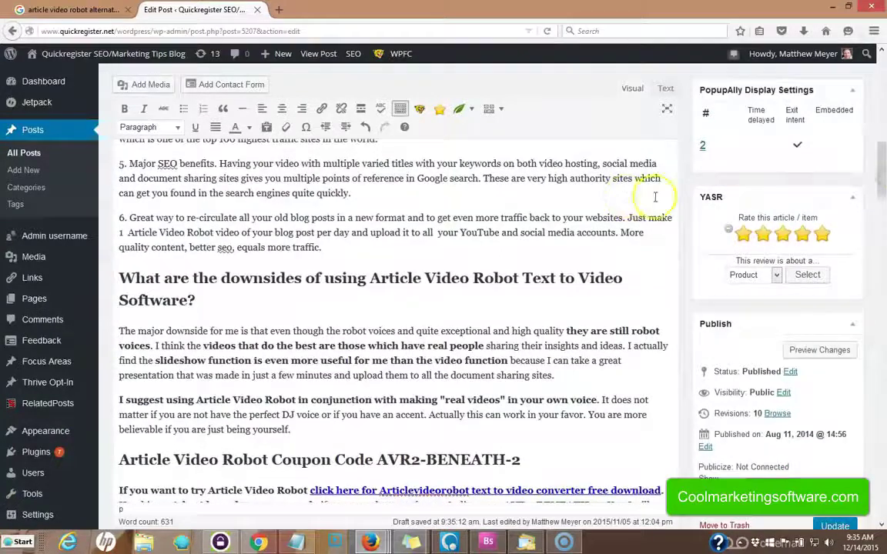
{"action": "left_click_drag", "start_coordinate": [883, 181], "coordinate": [883, 149]}
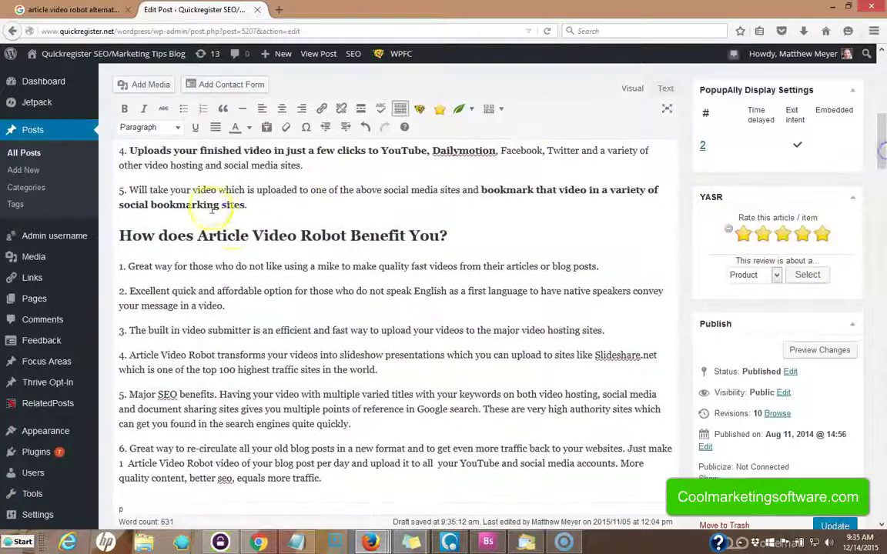
{"action": "left_click", "coordinate": [344, 235]}
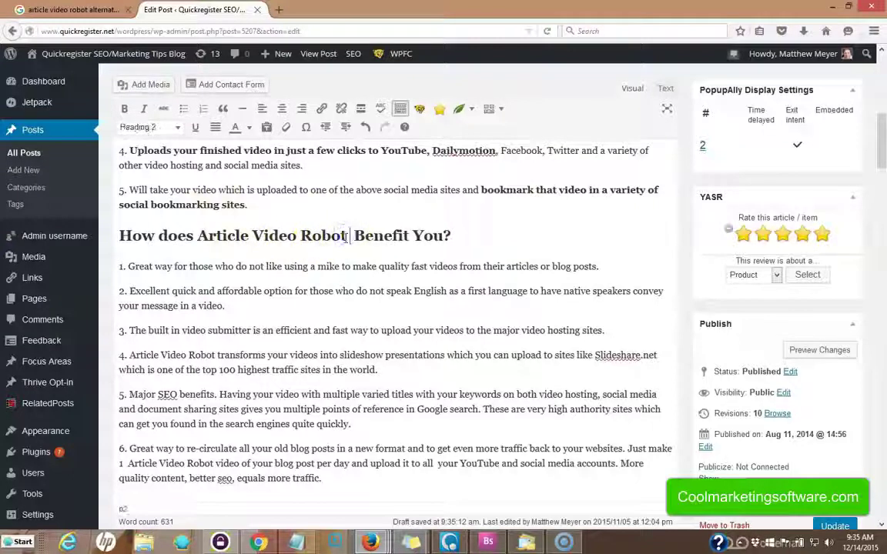
{"action": "type", "text": "article to video creator"}
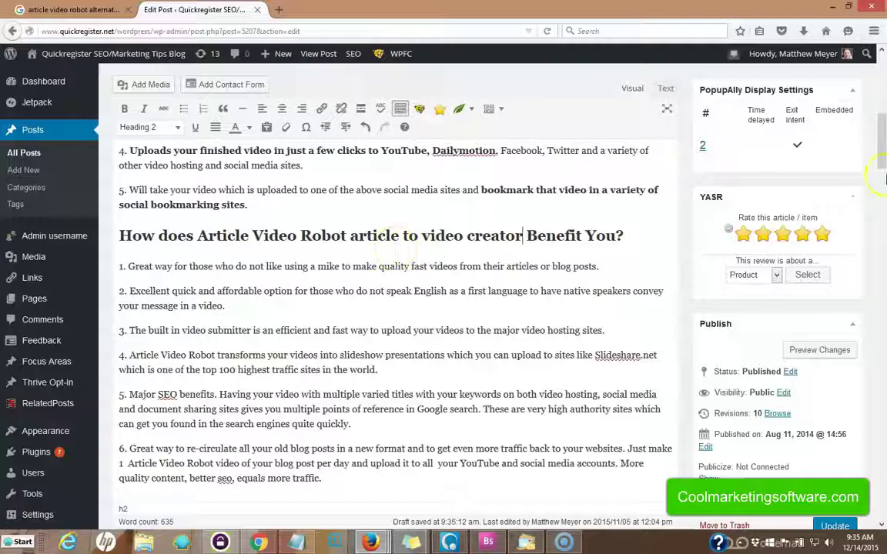
{"action": "left_click_drag", "start_coordinate": [883, 138], "coordinate": [884, 141]}
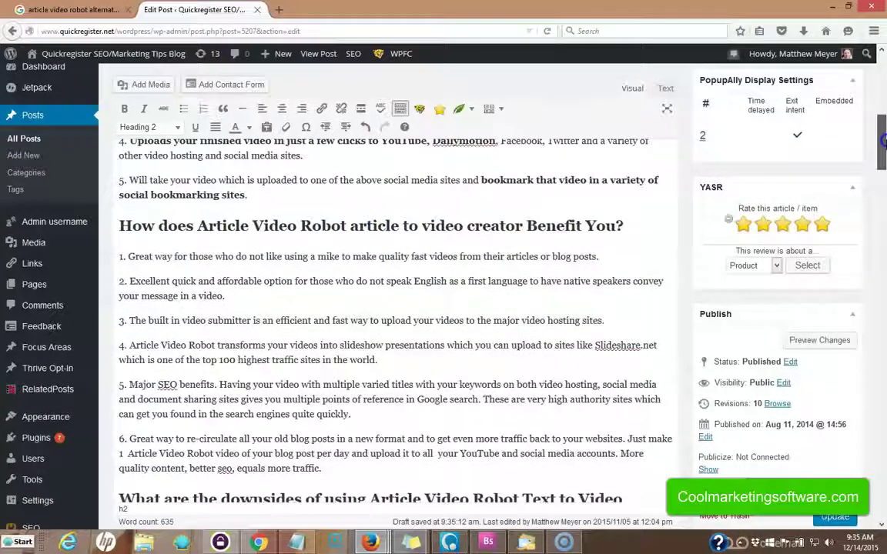
{"action": "left_click_drag", "start_coordinate": [883, 154], "coordinate": [883, 325]}
{"action": "scroll", "coordinate": [793, 273], "scroll_direction": "up", "scroll_amount": 3}
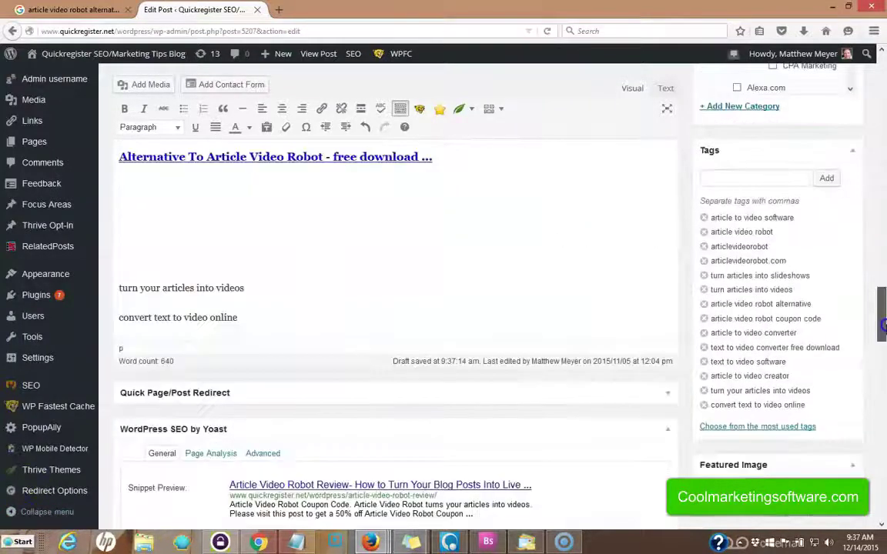
- Bold 'turn your articles into videos.' at the end of benefit point 1, then select that used keyword line
{"action": "scroll", "coordinate": [307, 346], "scroll_direction": "up", "scroll_amount": 1}
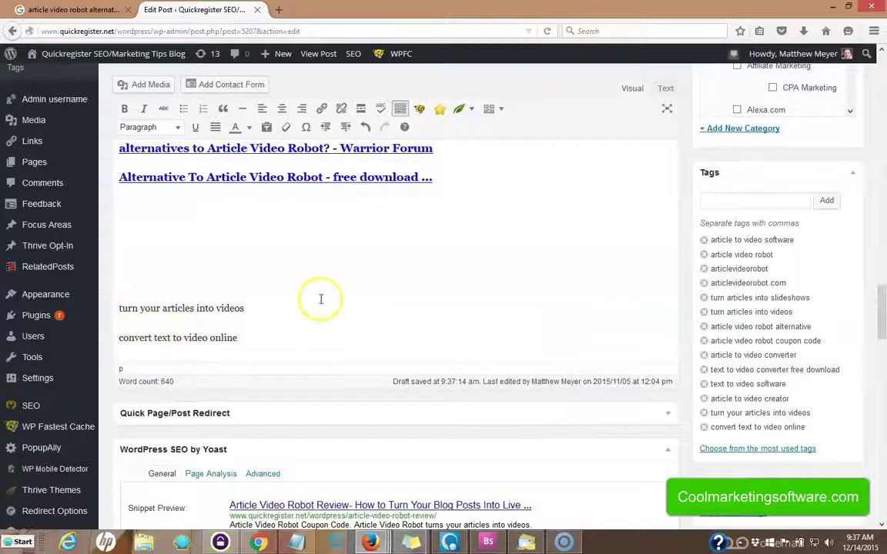
{"action": "left_click_drag", "start_coordinate": [880, 301], "coordinate": [864, 152]}
{"action": "scroll", "coordinate": [864, 152], "scroll_direction": "up", "scroll_amount": 2}
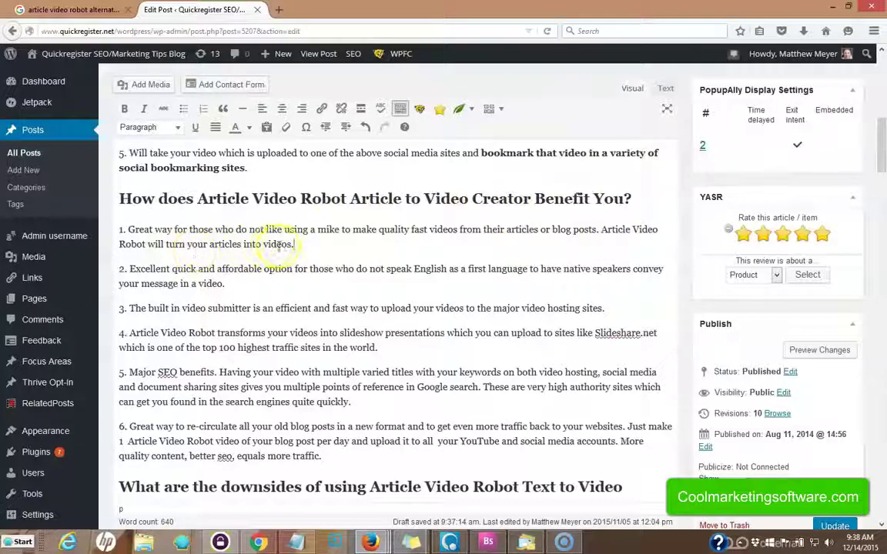
{"action": "left_click_drag", "start_coordinate": [293, 246], "coordinate": [168, 246]}
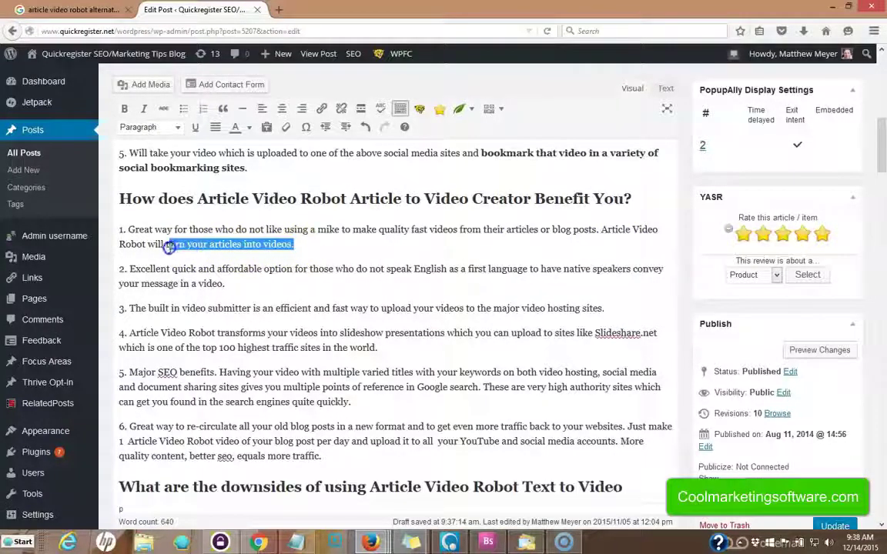
{"action": "left_click", "coordinate": [124, 109]}
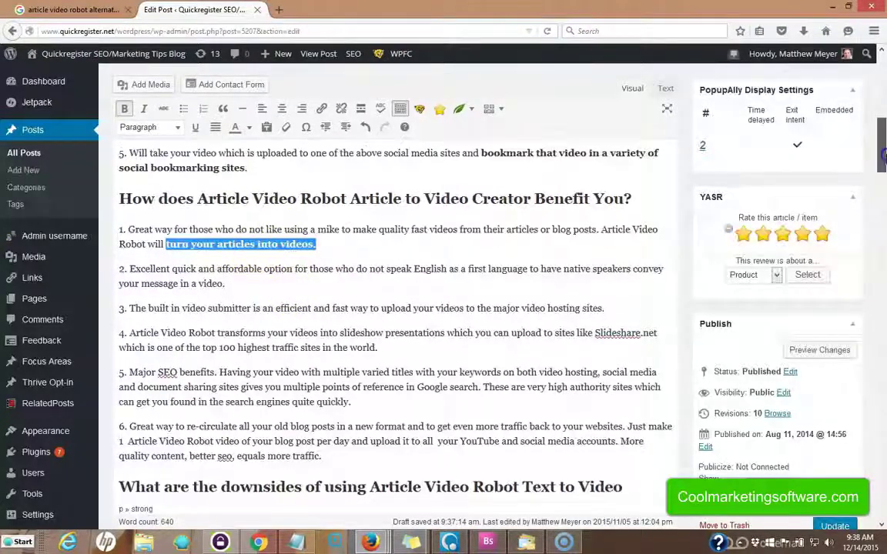
{"action": "left_click_drag", "start_coordinate": [883, 154], "coordinate": [883, 331]}
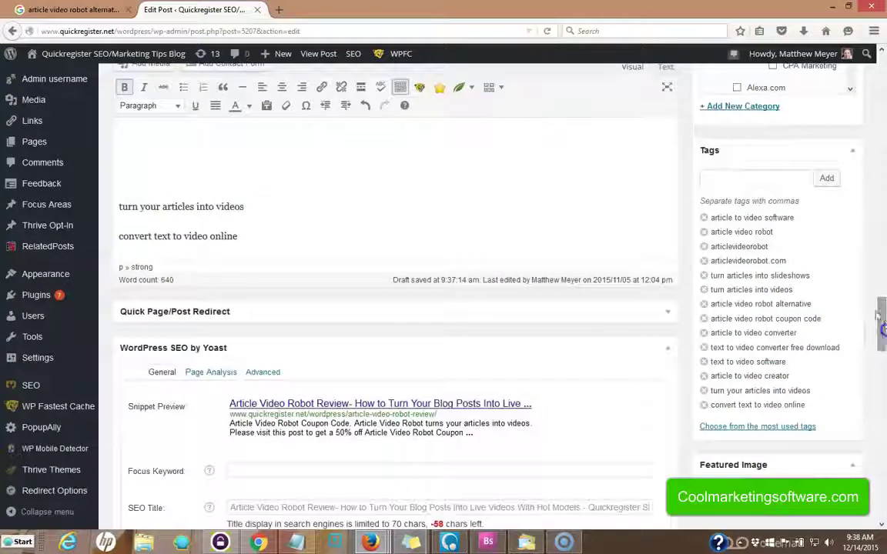
{"action": "left_click_drag", "start_coordinate": [245, 206], "coordinate": [119, 204]}
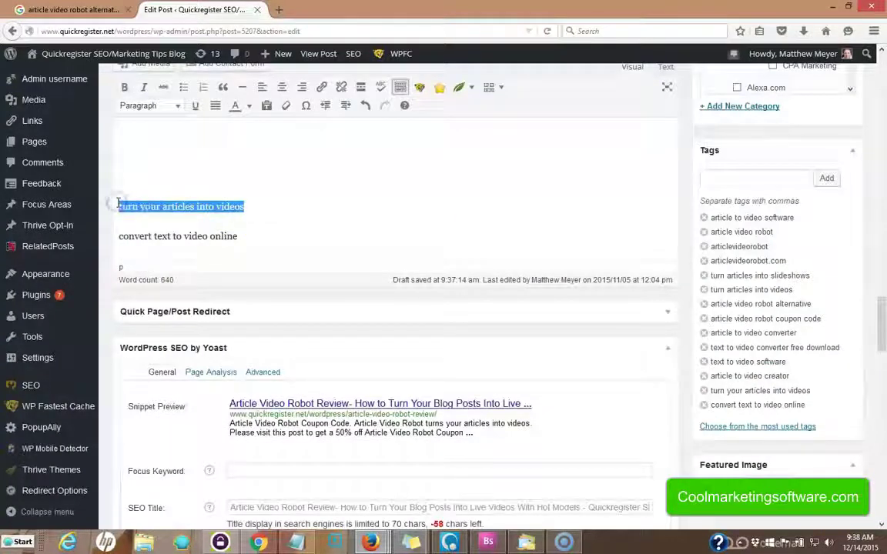
- Delete the used keyword line and bold 'turn text into video.' at the end of benefit point 2
{"action": "key", "text": "BackSpace"}
{"action": "scroll", "coordinate": [118, 202], "scroll_direction": "up", "scroll_amount": 1}
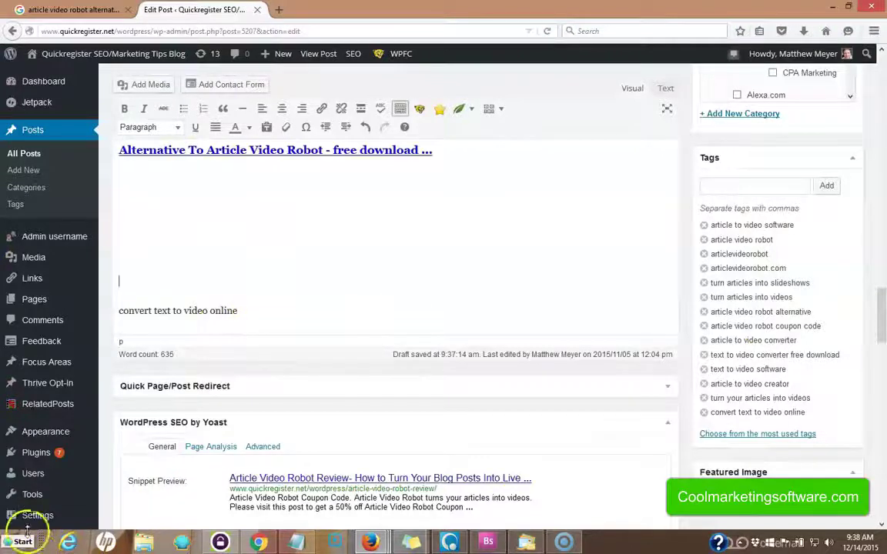
{"action": "mouse_move", "coordinate": [27, 515]}
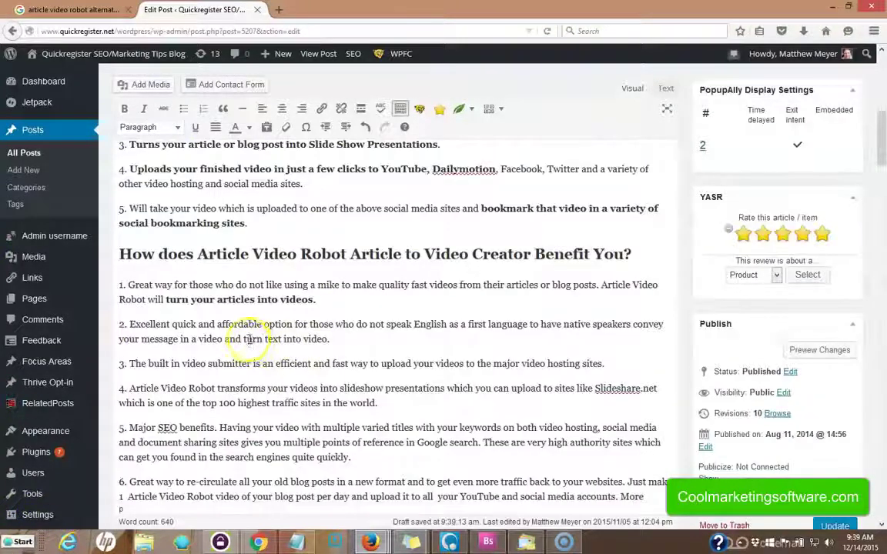
{"action": "left_click_drag", "start_coordinate": [335, 340], "coordinate": [242, 339]}
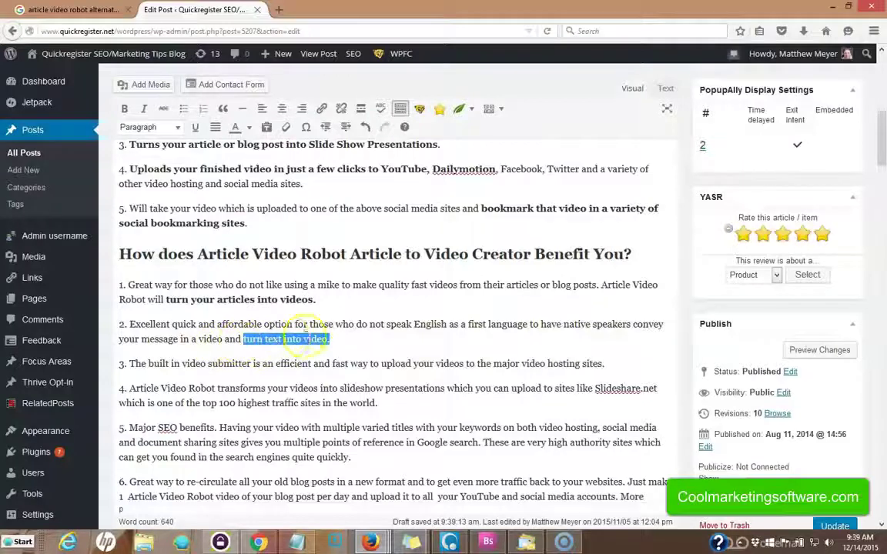
{"action": "left_click", "coordinate": [338, 336]}
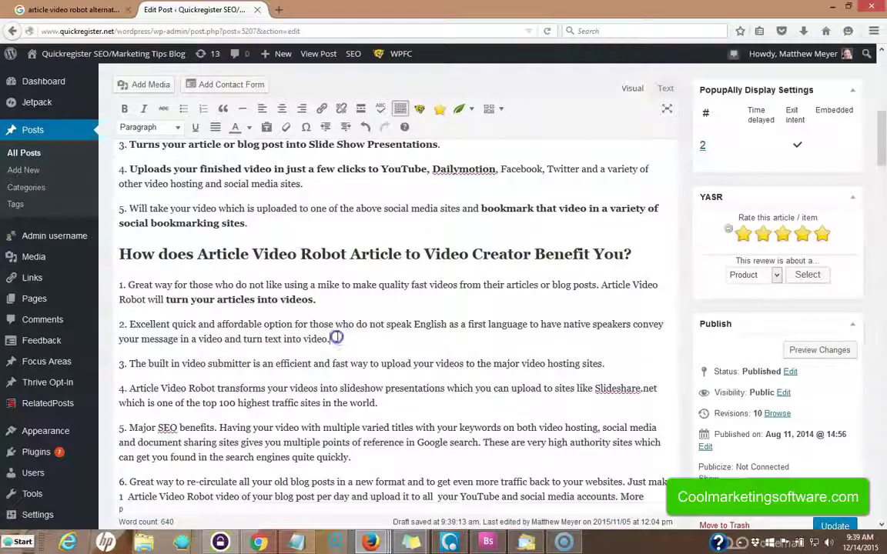
{"action": "left_click_drag", "start_coordinate": [337, 336], "coordinate": [242, 340]}
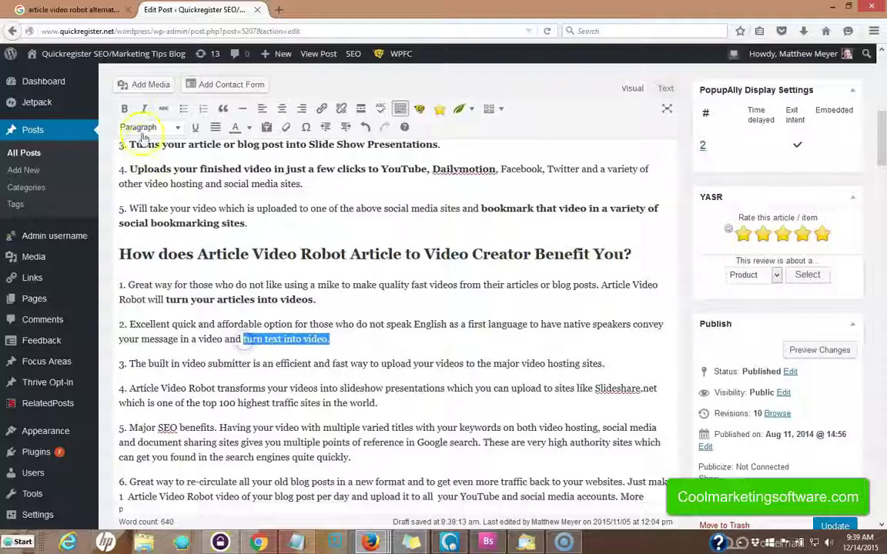
{"action": "left_click", "coordinate": [124, 108]}
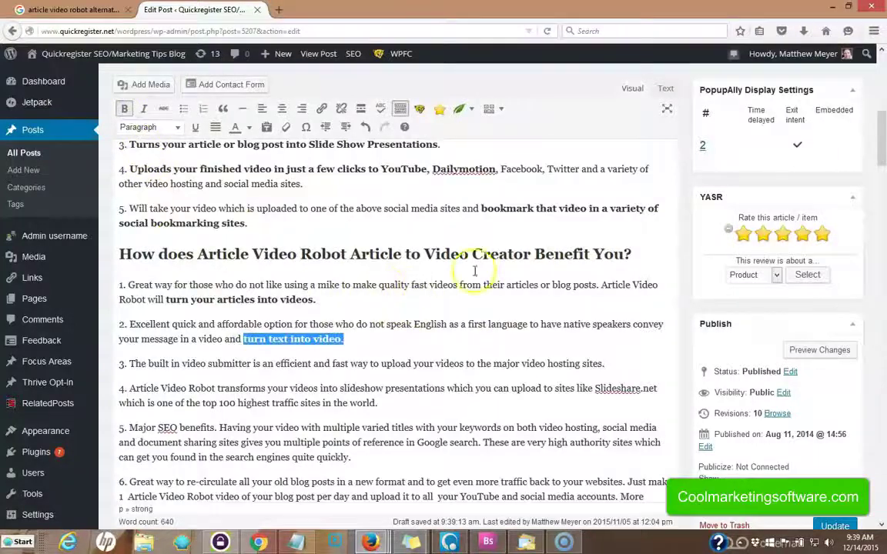
{"action": "left_click_drag", "start_coordinate": [883, 139], "coordinate": [882, 366]}
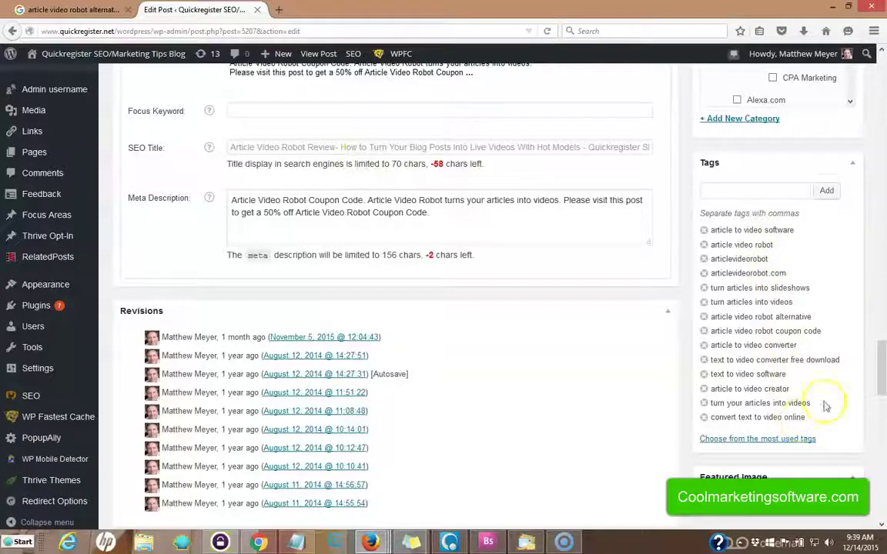
{"action": "left_click_drag", "start_coordinate": [882, 368], "coordinate": [882, 99]}
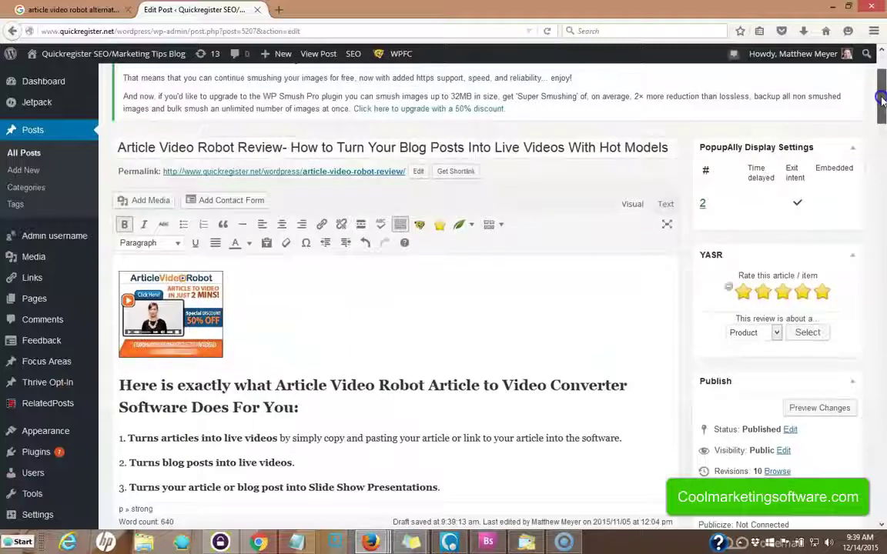
{"action": "left_click_drag", "start_coordinate": [882, 100], "coordinate": [883, 300]}
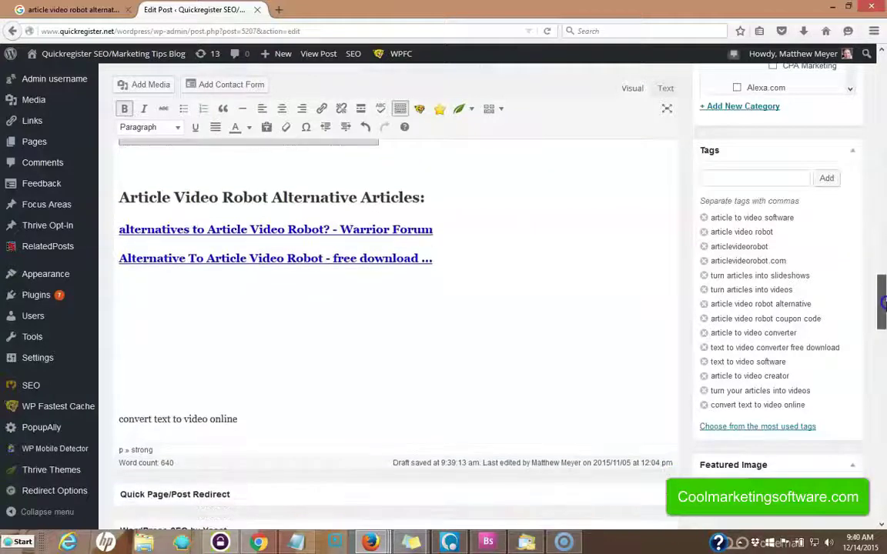
{"action": "left_click_drag", "start_coordinate": [882, 300], "coordinate": [880, 127]}
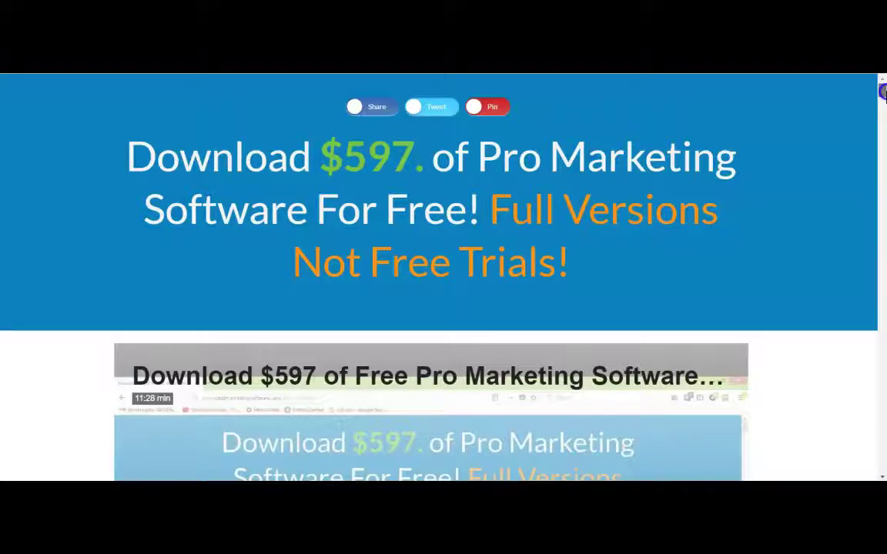
- Scroll the Coolmarketingsoftware.com free pro software page down toward its featured videos
{"action": "left_click_drag", "start_coordinate": [883, 91], "coordinate": [882, 127]}
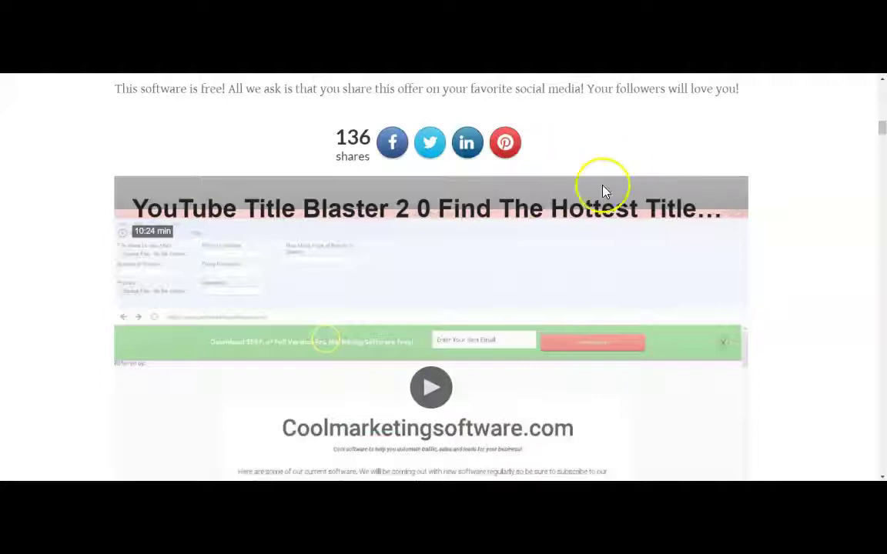